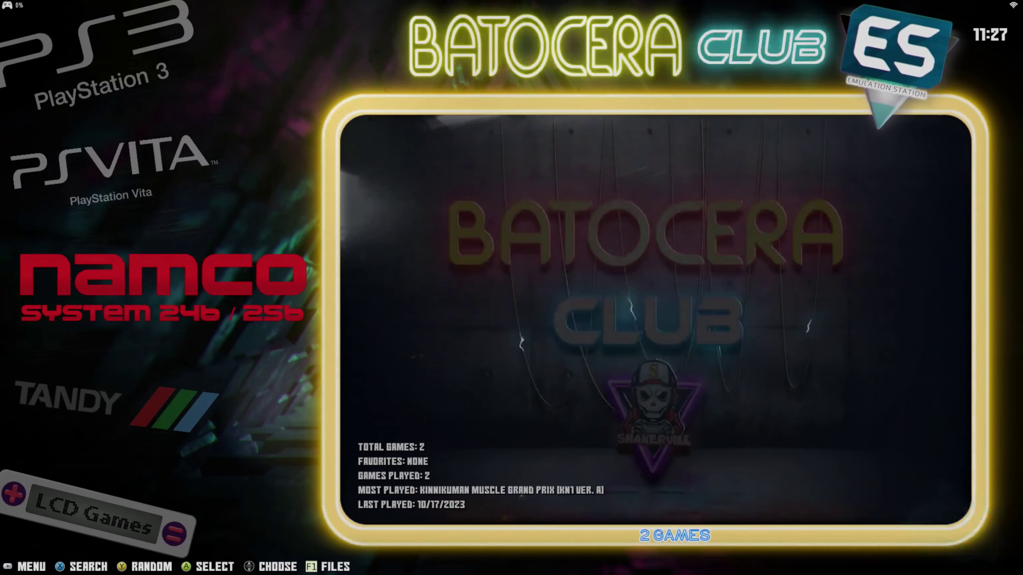
- From the main menu, enter Updates & Downloads and highlight the Start Update option
key("Escape")
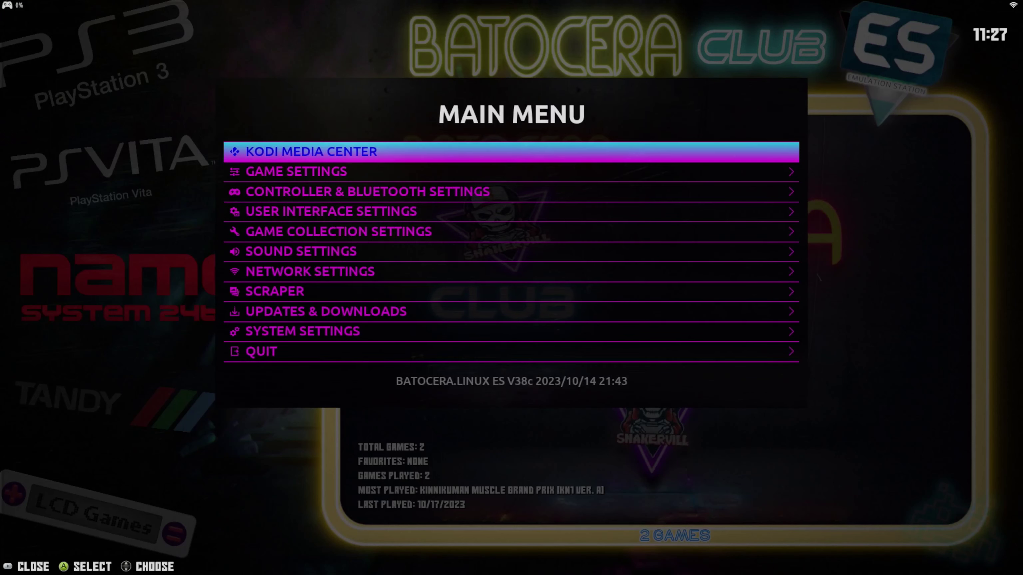
key("Down")
key("Down")
key("Down")
key("Down")
key("Down")
key("Down")
key("Down")
key("Down")
key("Down")
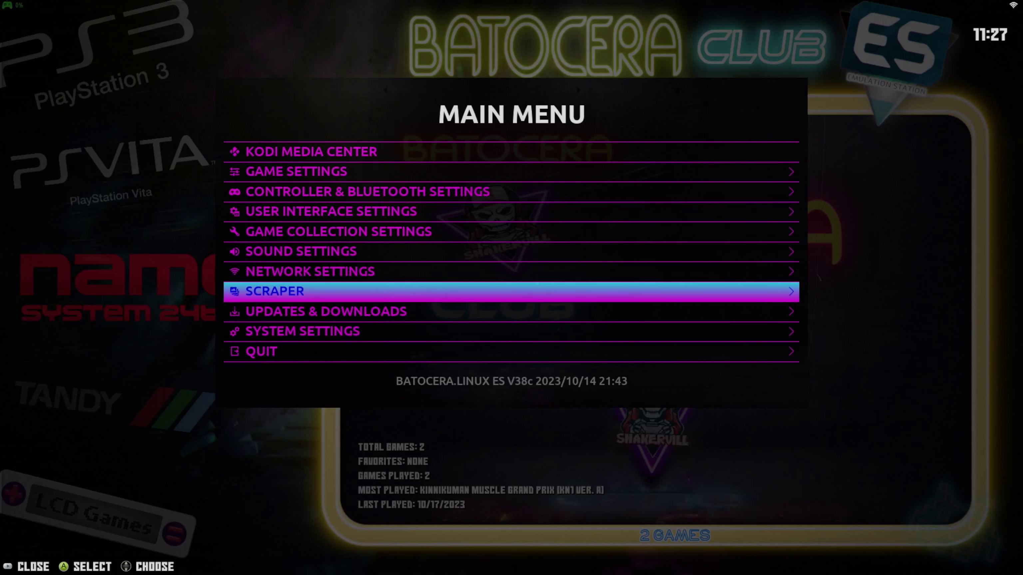
key("Return")
key("BackSpace")
key("Up")
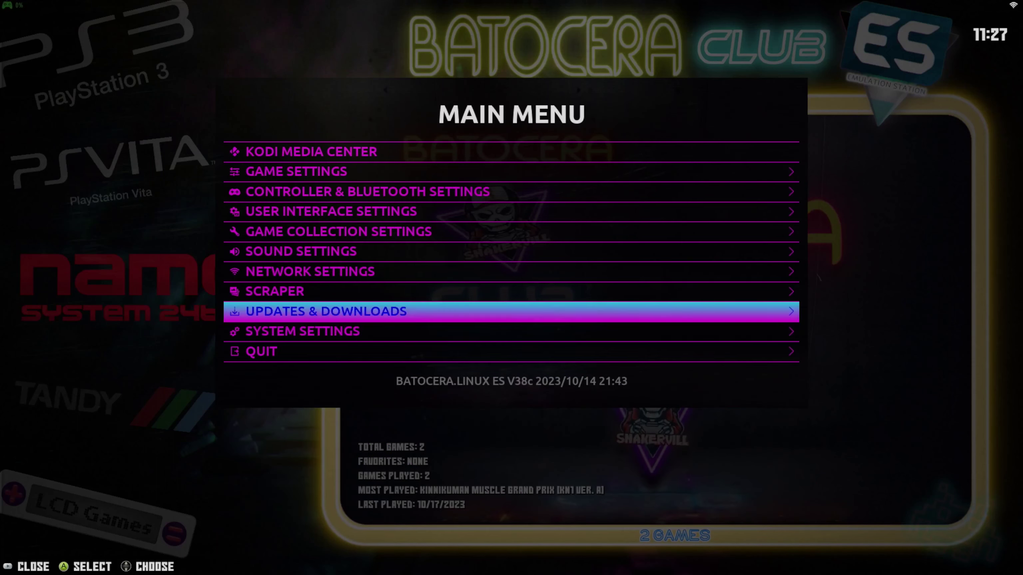
key("Return")
key("Down")
key("Down")
key("Down")
key("Down")
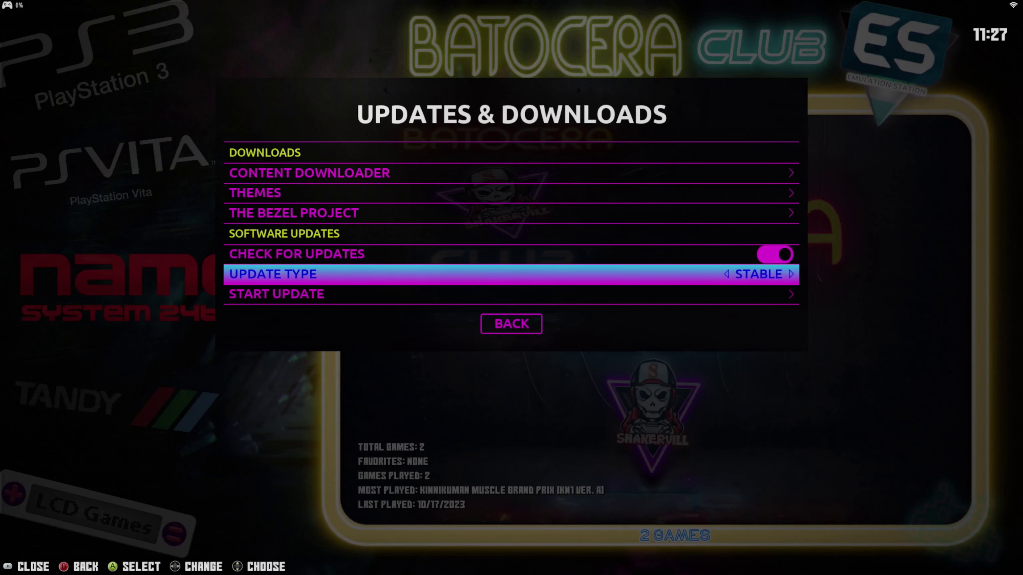
key("Down")
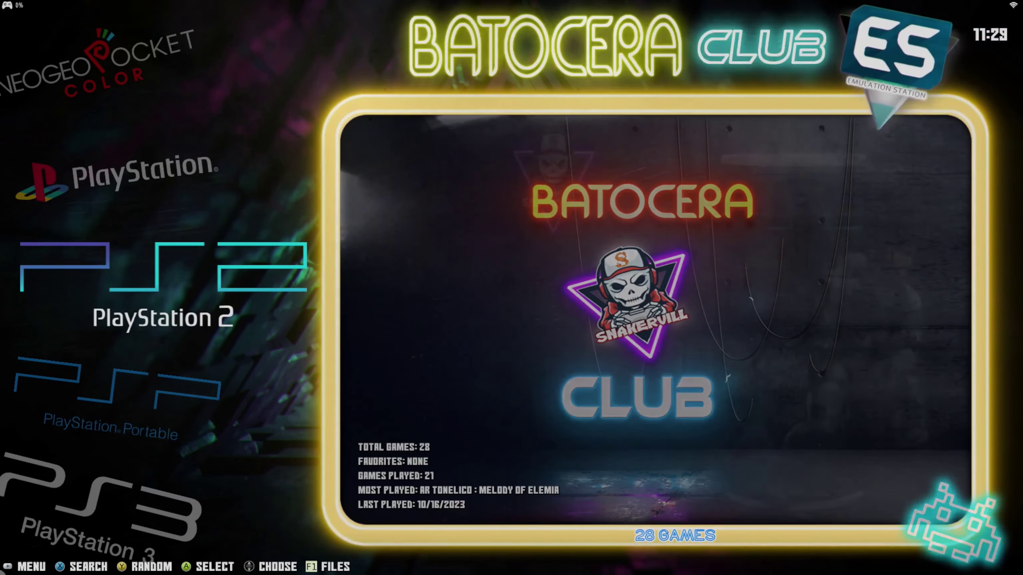
- Open the PlayStation 2 game list and its Advanced System Options
key("Return")
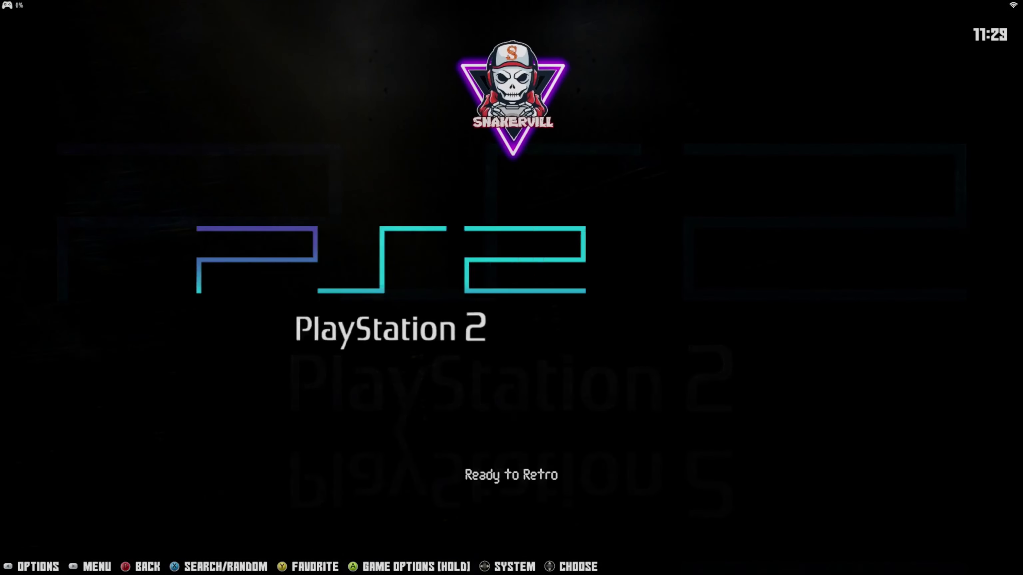
key("space")
key("Up")
key("Up")
key("Return")
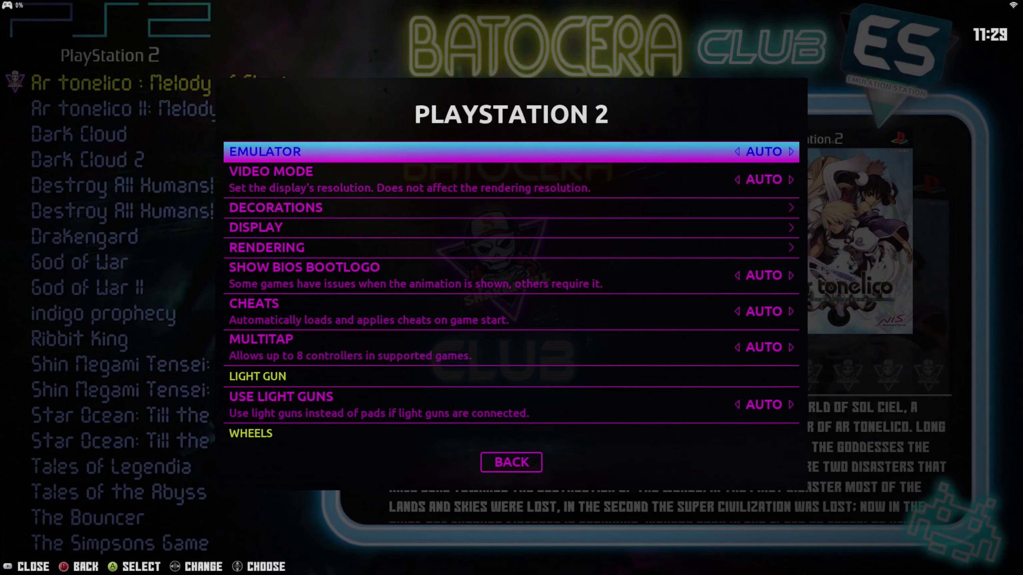
- Cycle the PS2 system emulator between LIBRETRO: PCSX2 and LIBRETRO: PLAY
key("Right")
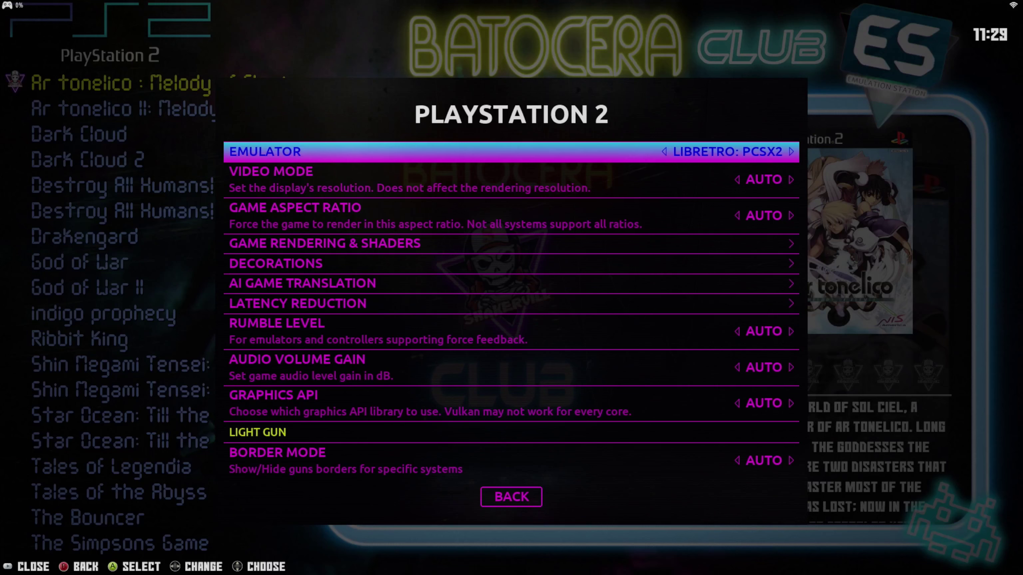
key("Right")
key("Left")
key("Right")
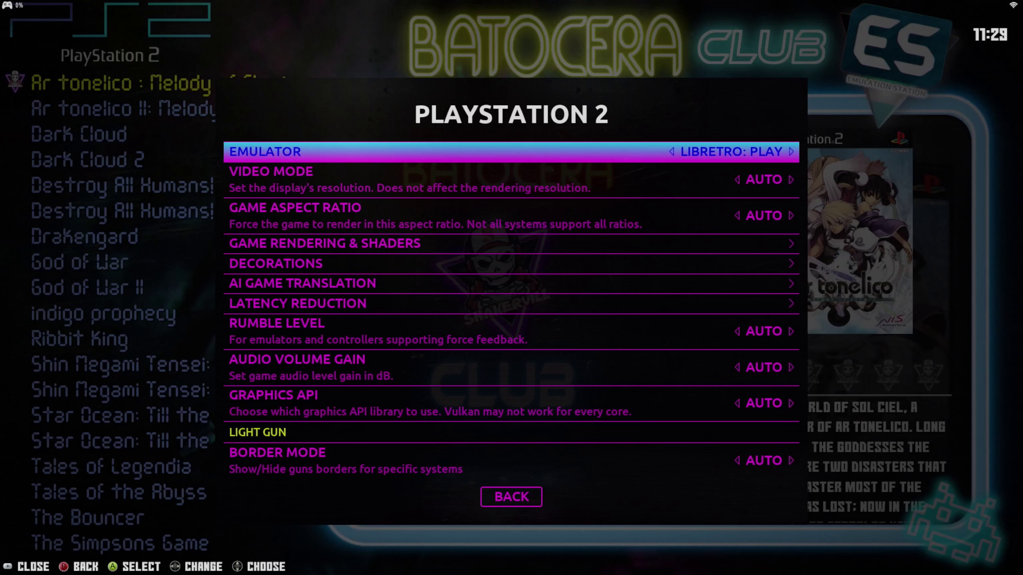
key("Left")
- Go to Tales of the Abyss in the PS2 list and open its Advanced Game Options
key("Escape")
key("Escape")
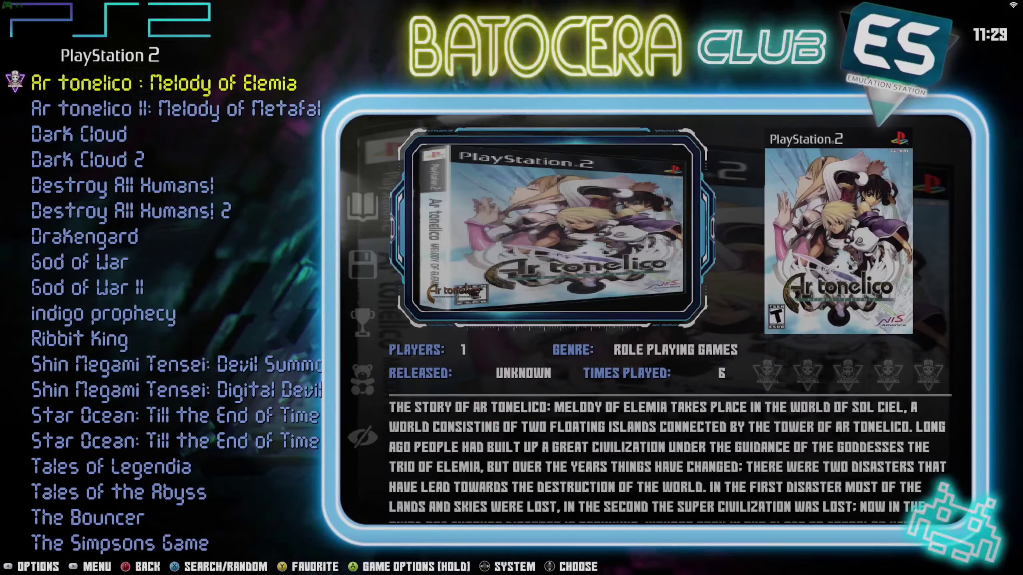
key("Down")
key("Down")
key("Down")
key("Down")
key("Down")
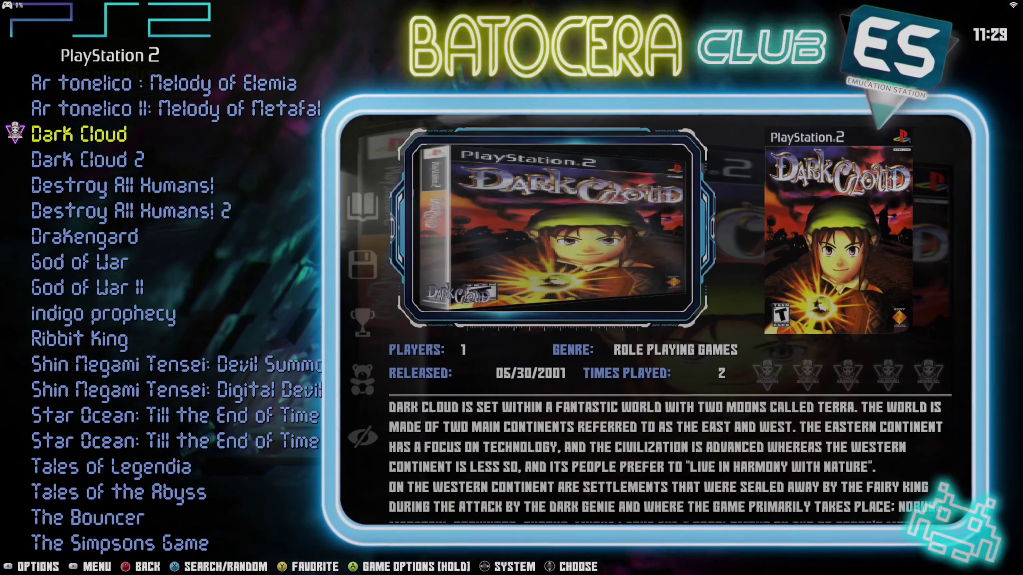
key("Down")
key("Down")
key("Down")
key("Down")
key("Down")
key("Down")
key("Down")
key("Down")
key("Down")
key("Down")
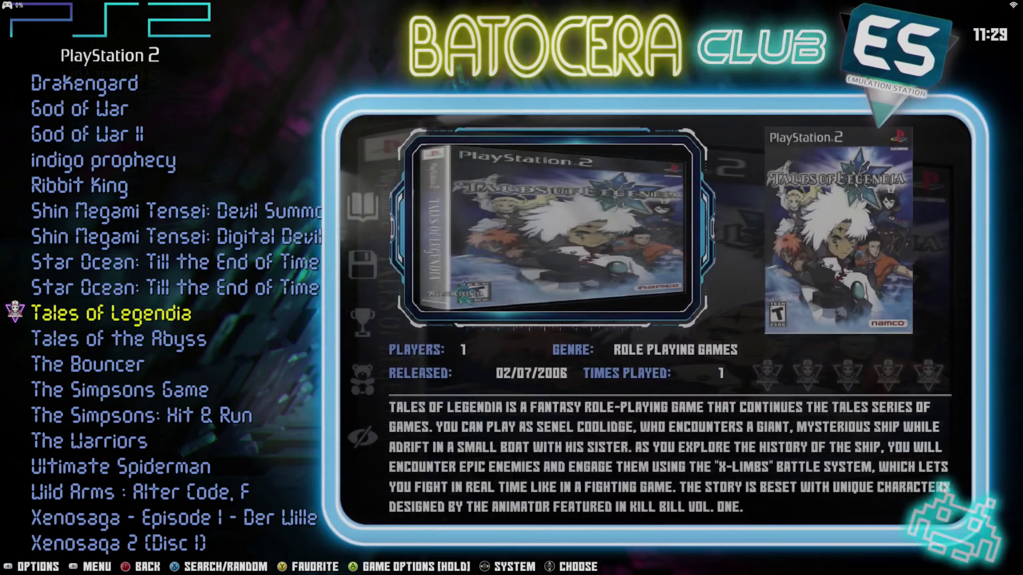
key("Down")
key("Return")
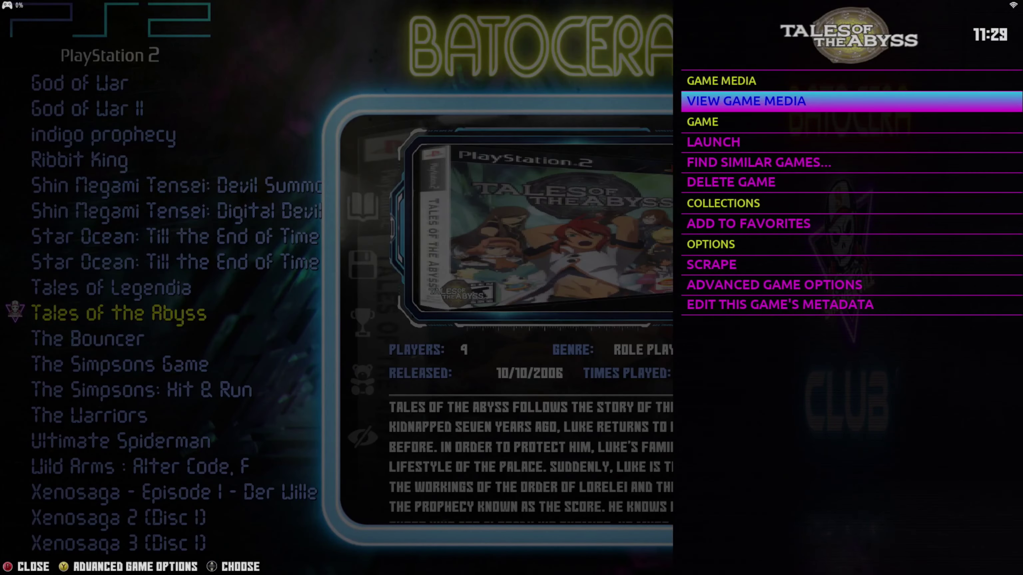
key("Up")
key("Up")
key("Return")
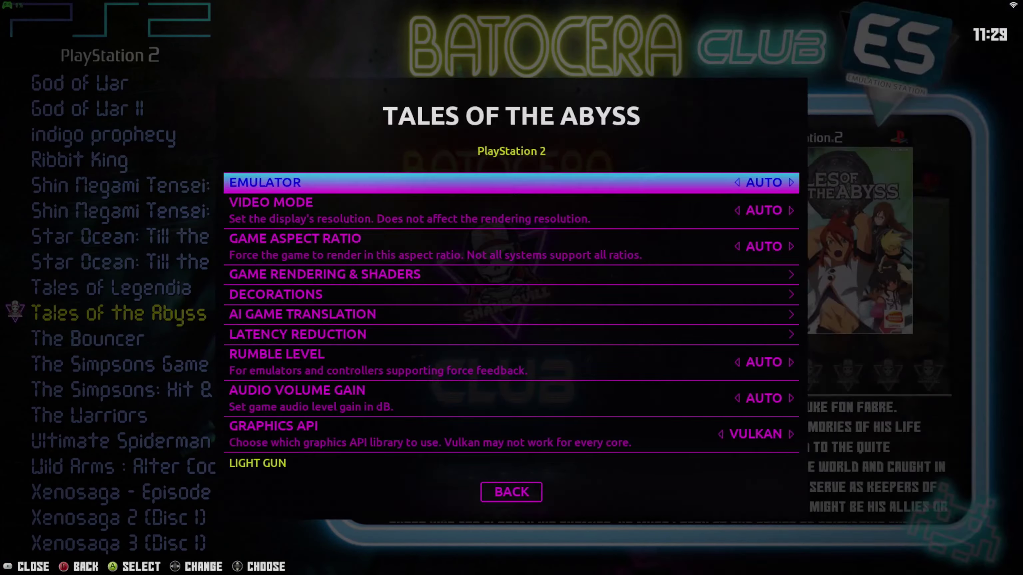
- Set the game's emulator to LIBRETRO: PLAY and its graphics API to AUTO
key("Right")
key("Right")
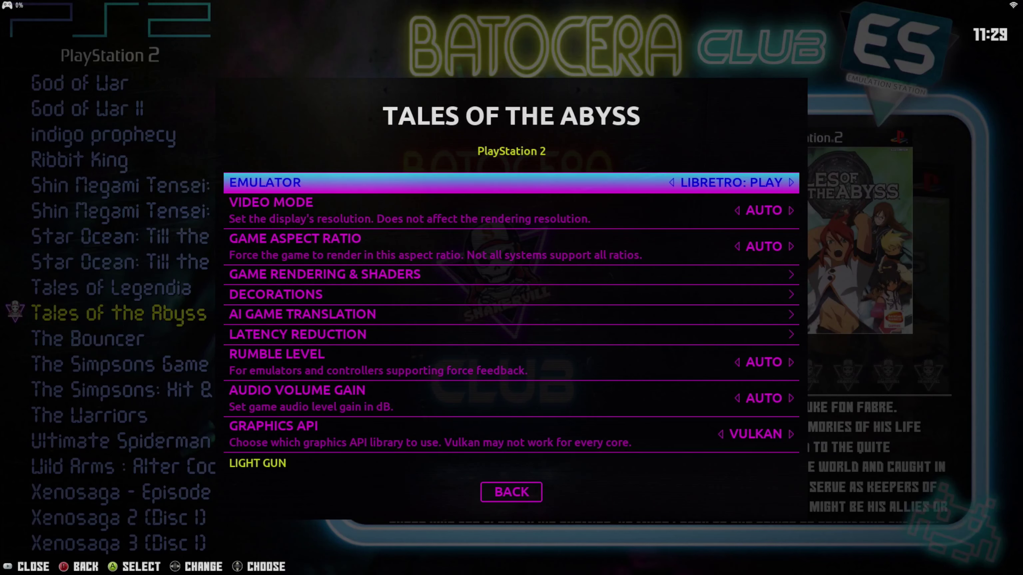
key("Down")
key("Down")
key("Down")
key("Down")
key("Down")
key("Down")
key("Down")
key("Down")
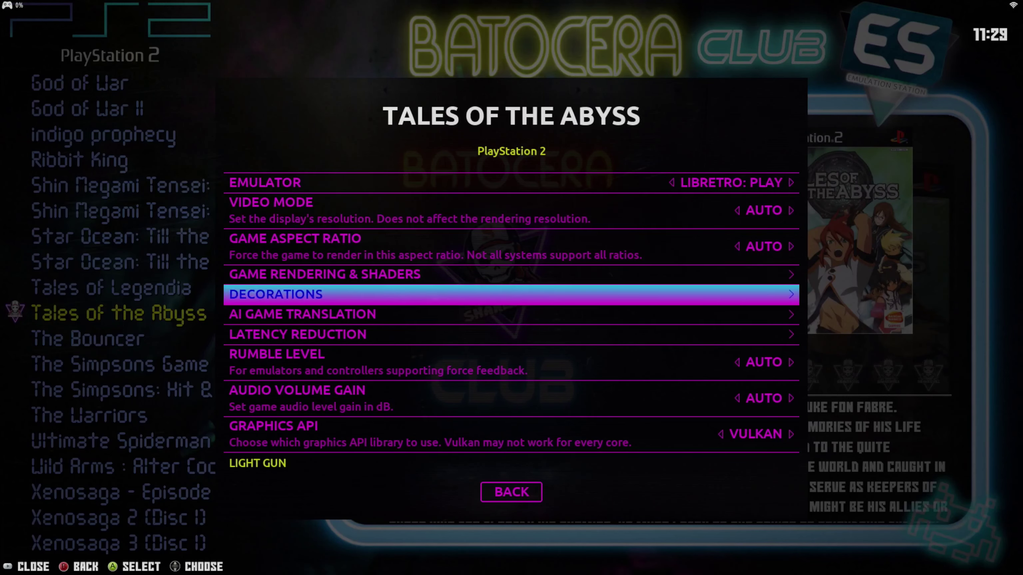
key("Down")
key("Left")
key("Left")
key("Left")
key("Up")
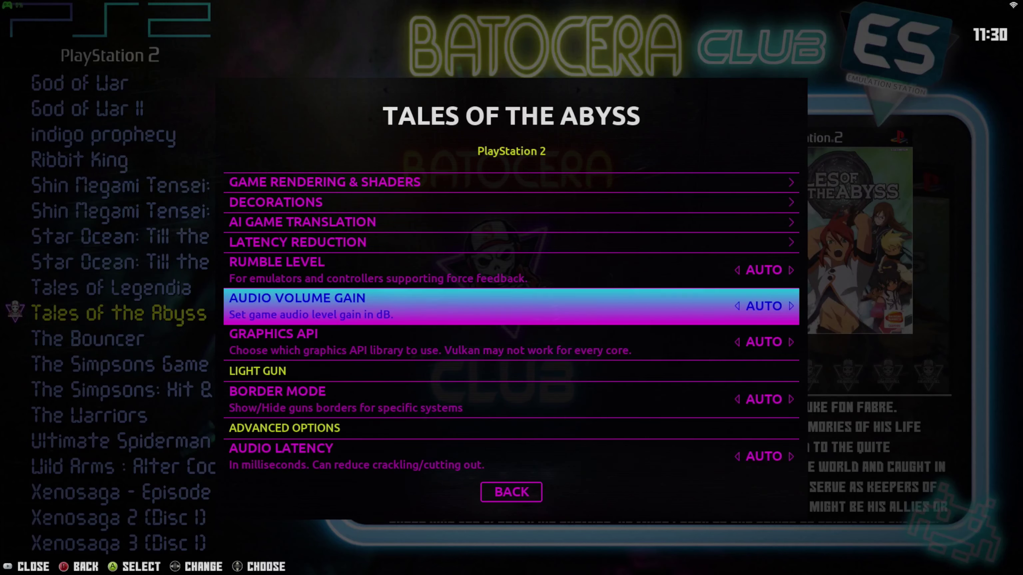
key("Down")
key("Down")
key("Down")
key("Down")
key("Up")
key("Up")
key("Up")
key("Up")
key("Up")
key("Up")
key("Up")
key("Up")
key("Up")
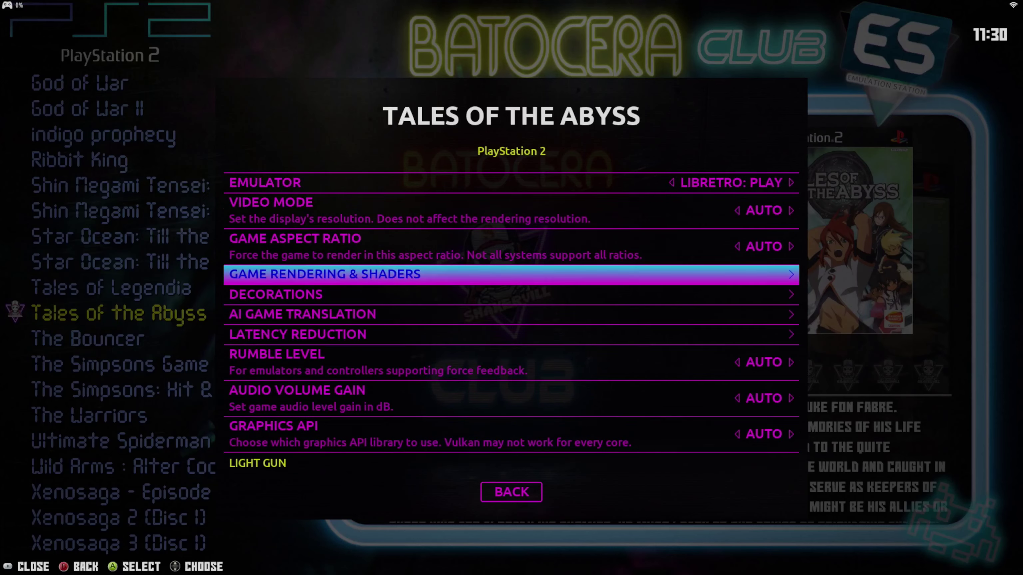
key("Escape")
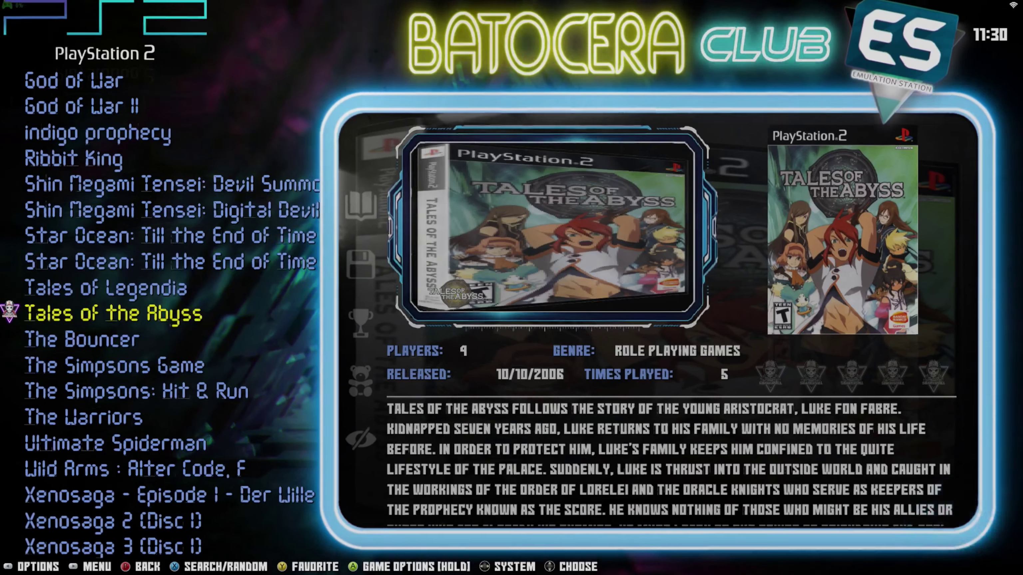
- Launch Tales of the Abyss on LIBRETRO: PLAY, then exit back to its list entry
key("Return")
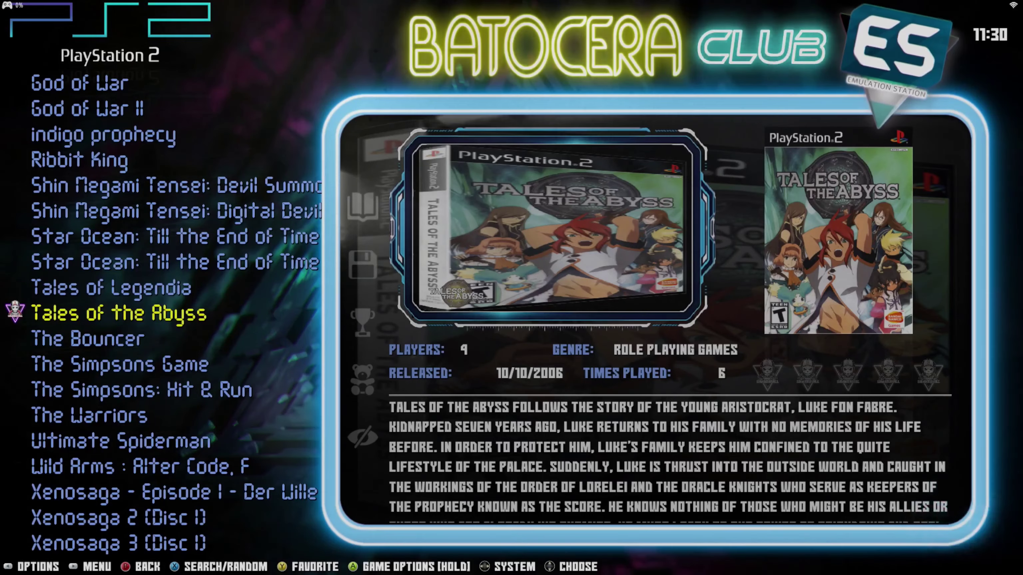
- Set Tales of the Abyss's emulator back to AUTO in its Advanced Game Options
key("BackSpace")
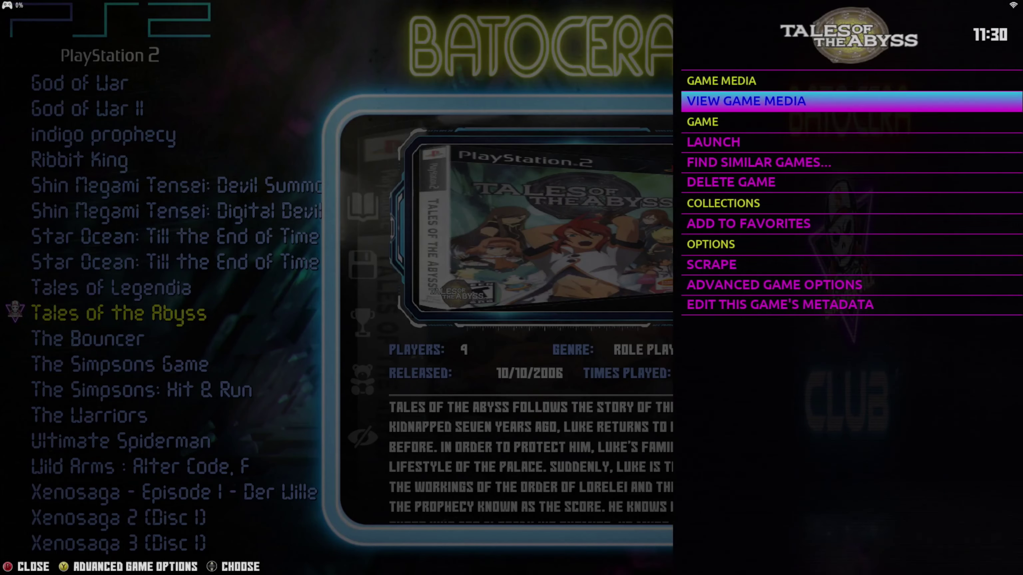
key("x")
key("Left")
key("Left")
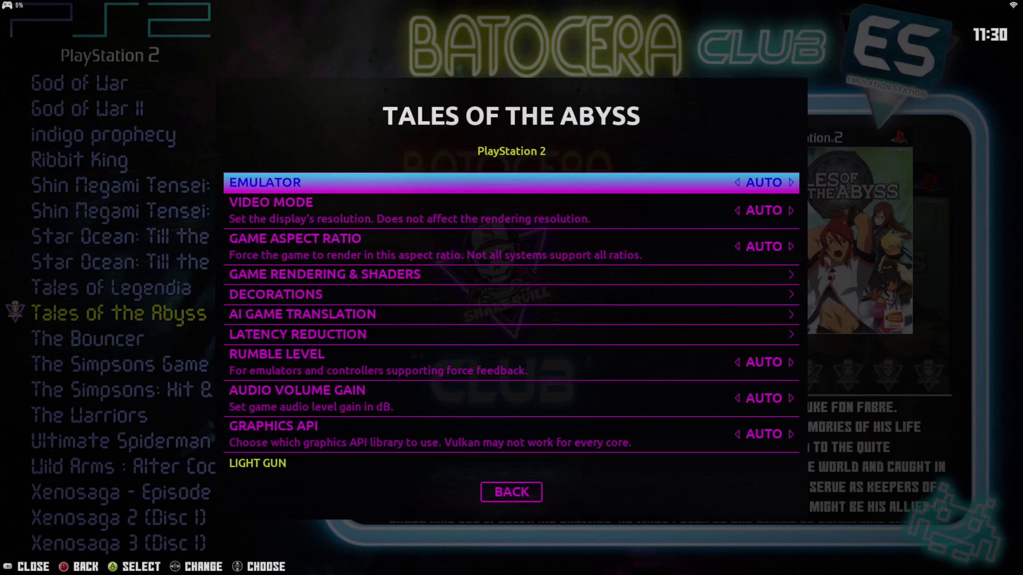
key("Escape")
- Launch Tales of the Abyss to the PS2 memory card screen, then exit
key("Return")
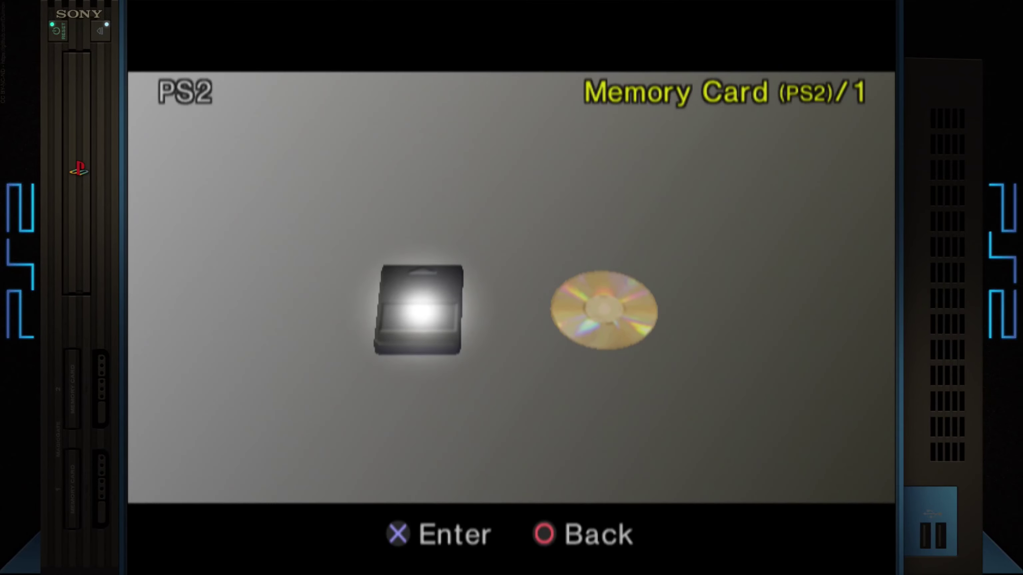
key("Right")
key("Return")
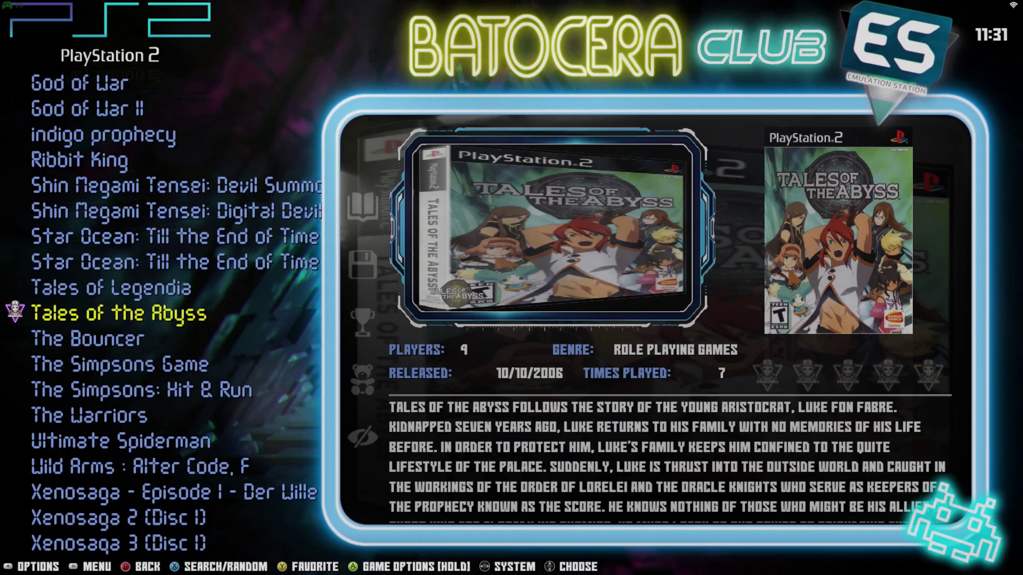
- Set Tales of the Abyss's game emulator from AUTO to LIBRETRO: PCSX2
key("Return")
key("Up")
key("Up")
key("Return")
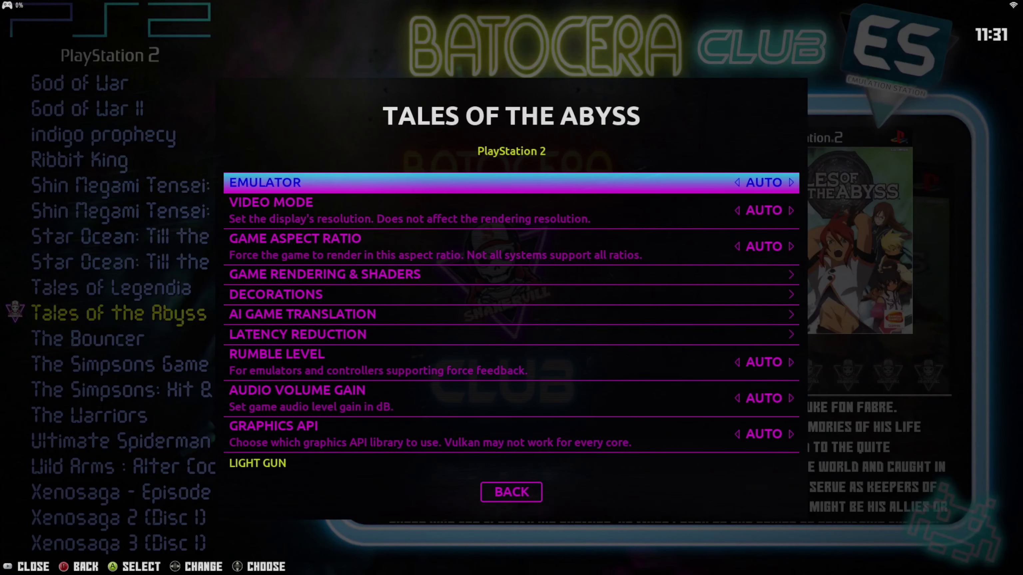
key("Down")
key("Down")
key("Down")
key("Down")
key("Down")
key("Down")
key("Down")
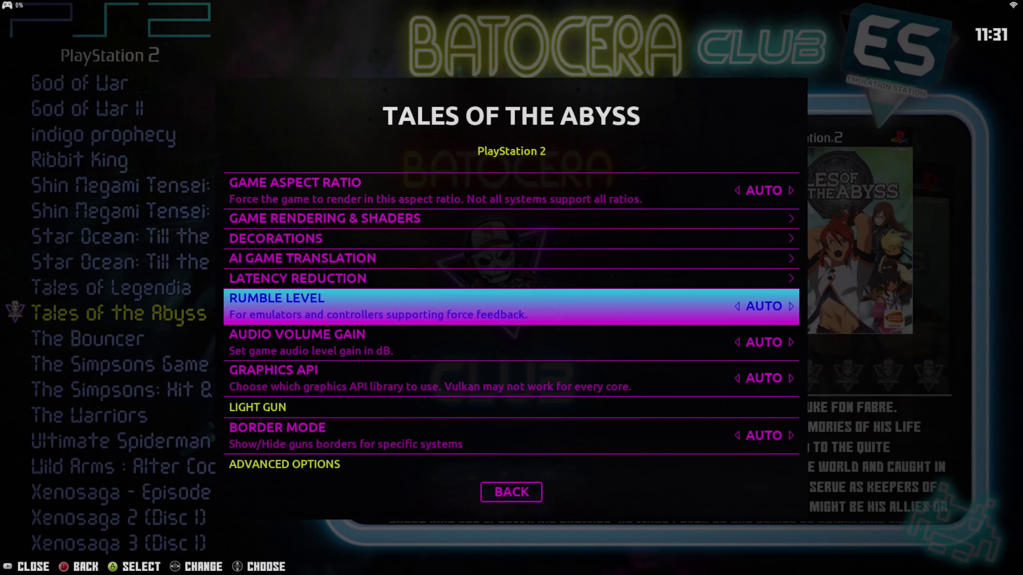
key("Down")
key("Down")
key("Down")
key("Down")
key("Down")
key("Up")
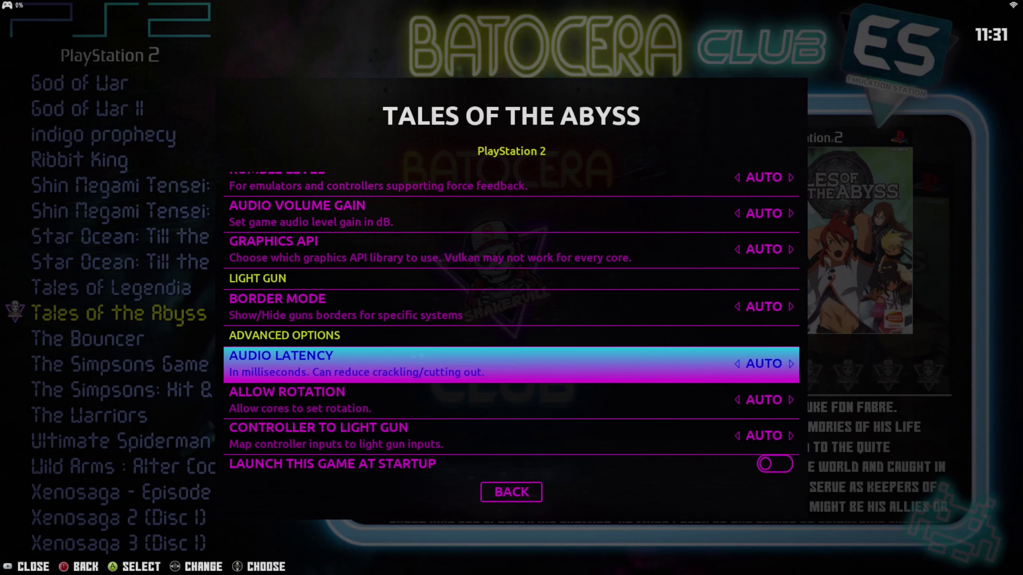
key("Up")
key("Up")
key("Up")
key("Up")
key("Up")
key("Up")
key("Up")
key("Up")
key("Up")
key("Up")
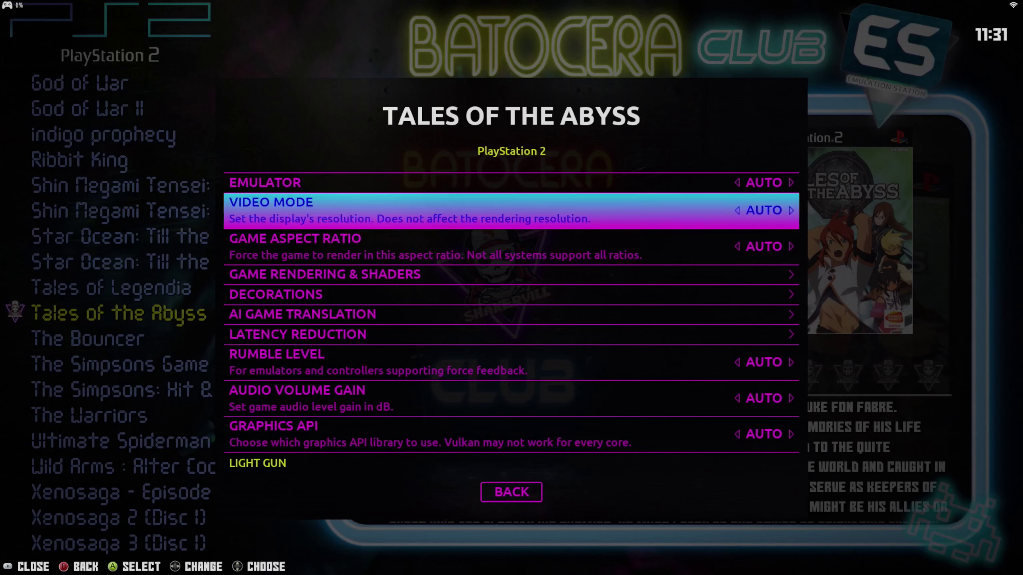
key("Up")
key("Right")
key("Escape")
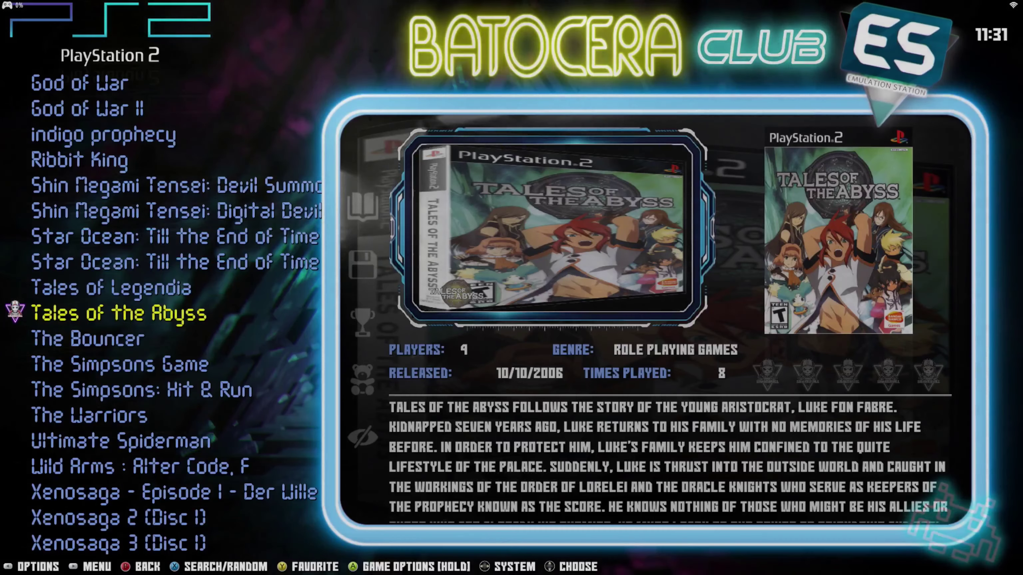
- Reopen Tales of the Abyss's advanced game settings, then close them
key("Return")
key("Up")
key("Up")
key("Return")
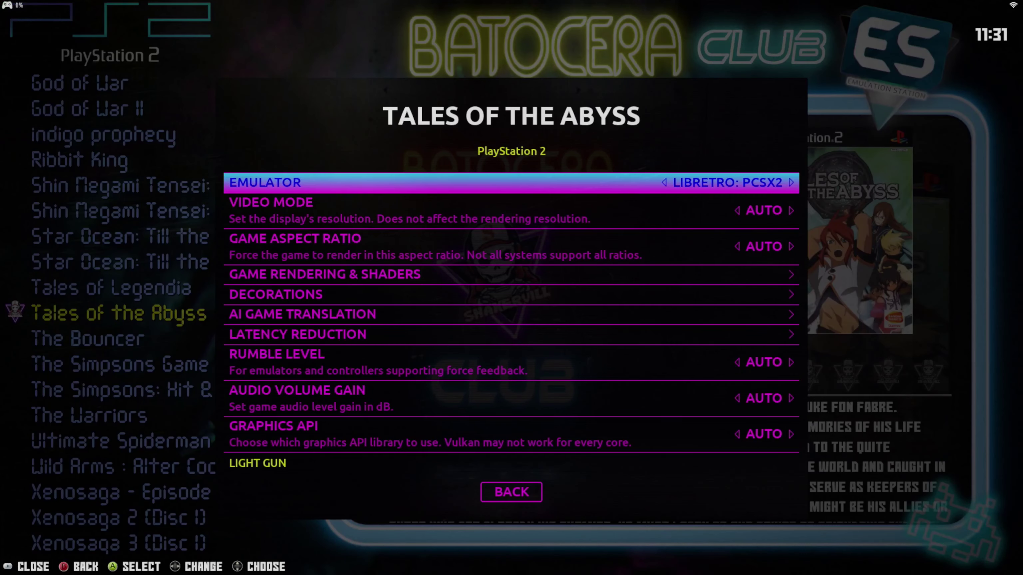
key("BackSpace")
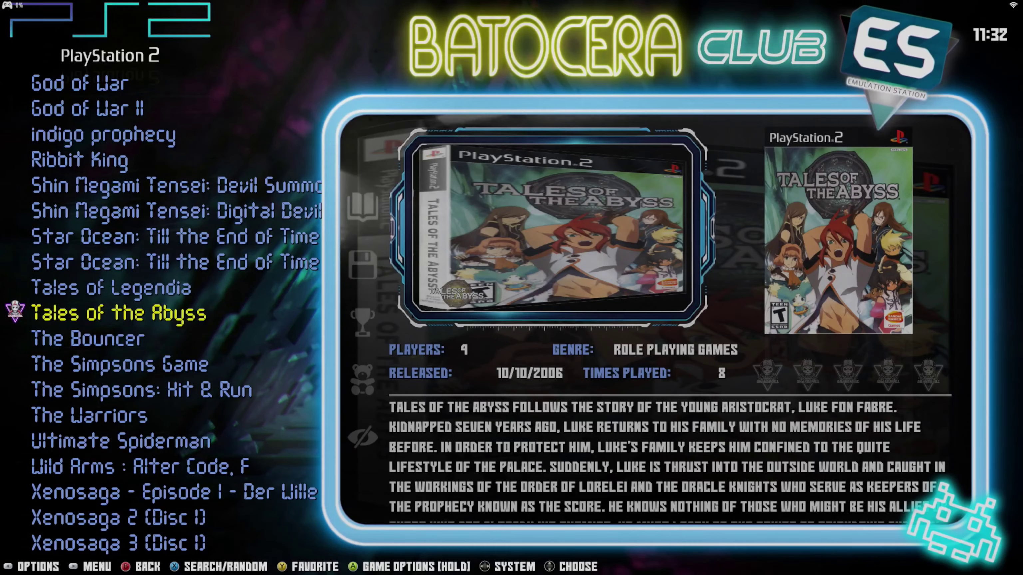
- Set the PlayStation 2 system emulator to AUTO and launch Tales of the Abyss
key("space")
key("Up")
key("Return")
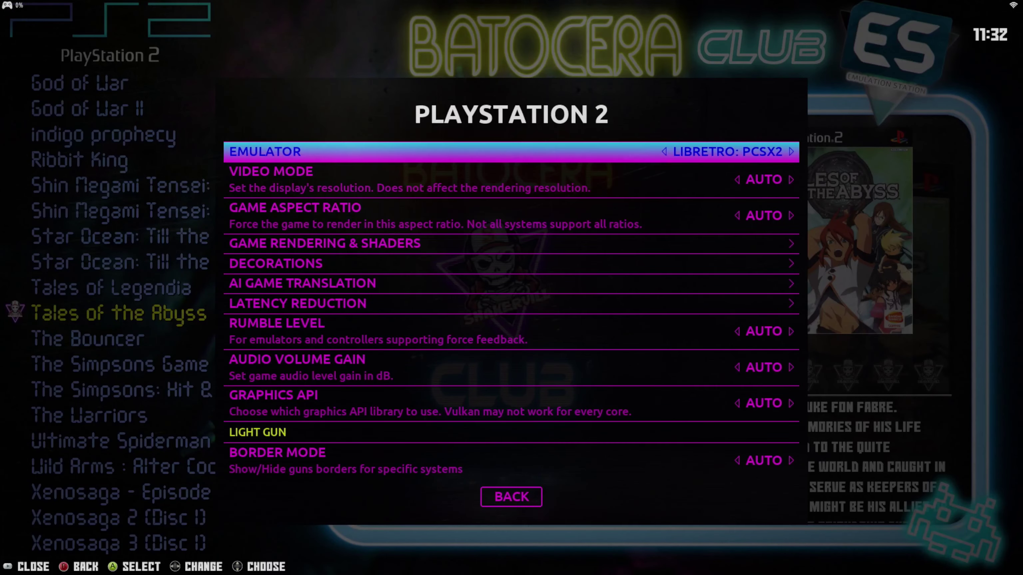
key("Left")
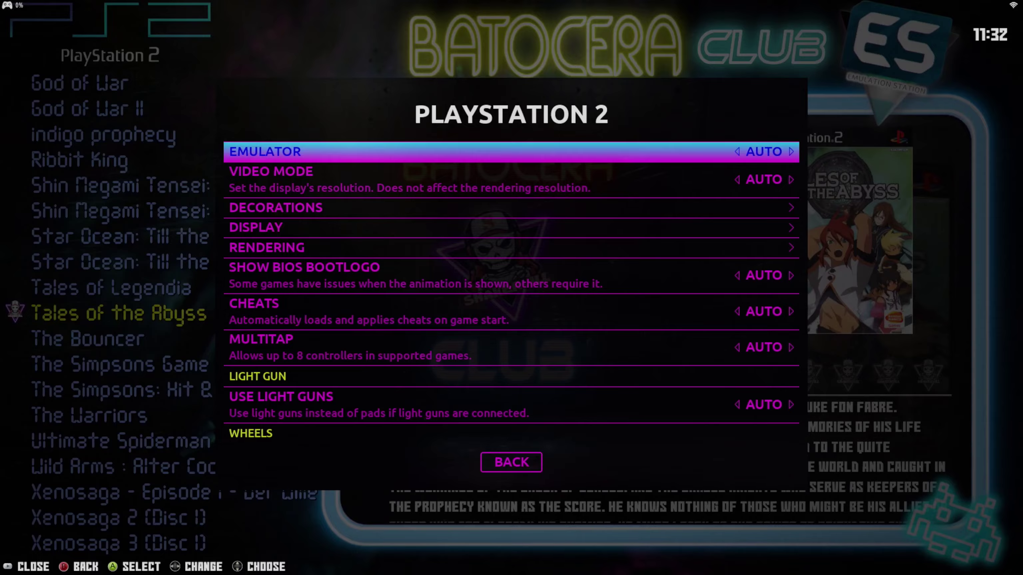
key("Down")
key("Down")
key("Down")
key("BackSpace")
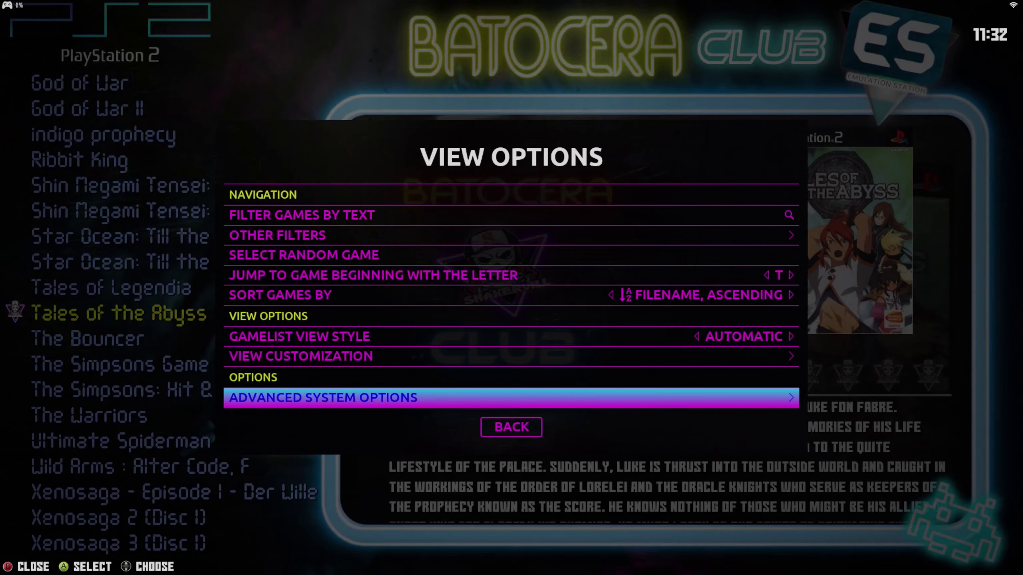
key("BackSpace")
key("Return")
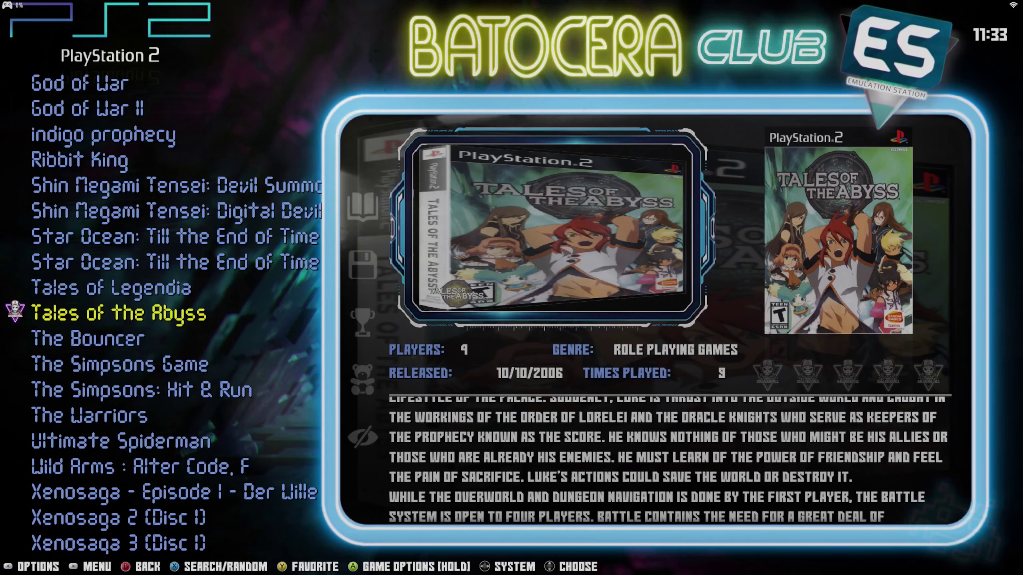
- Back out to the system carousel and scroll toward Namco System 246/256
key("Escape")
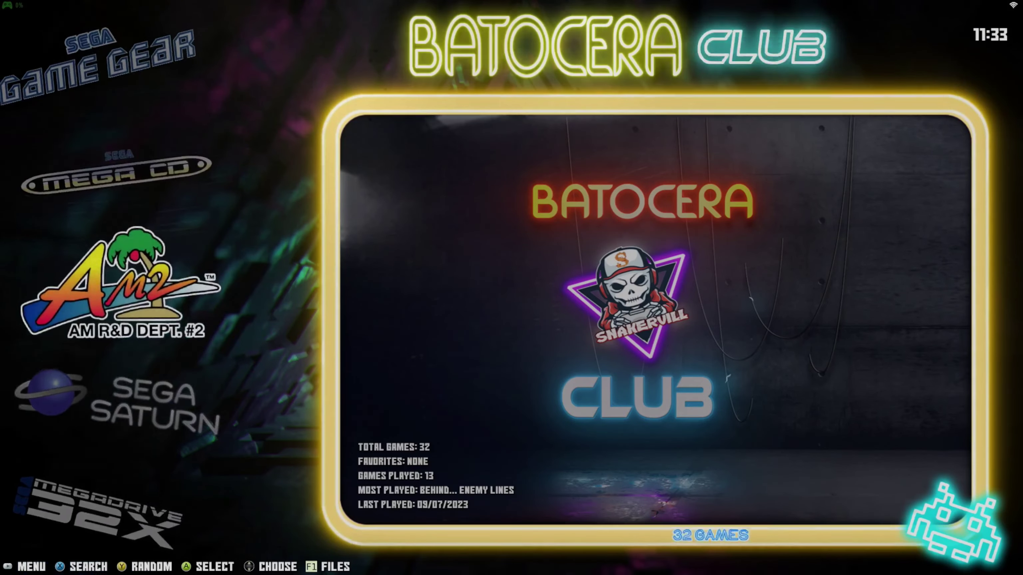
key("Up")
key("Up")
key("Up")
key("Up")
key("Up")
key("Up")
key("Up")
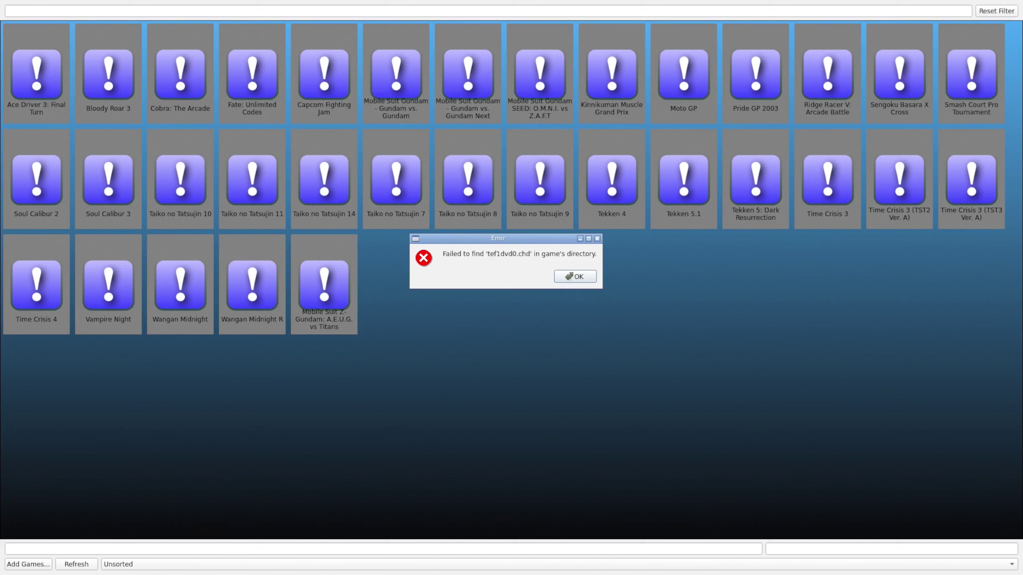
- Dismiss the Play! error about tef1dvd0.chd missing from the game directory
key("Return")
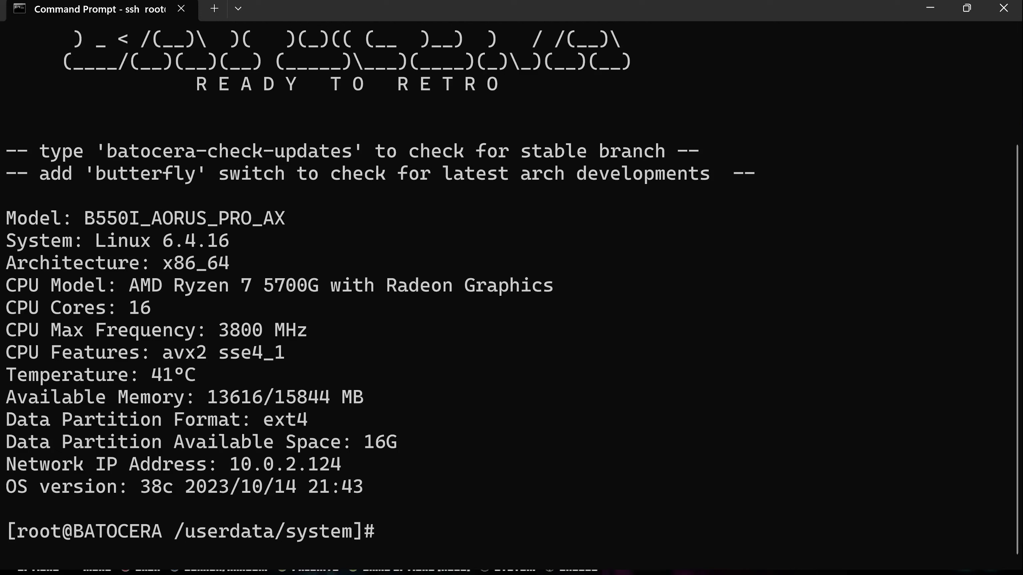
- Highlight the OS version 38c and Ryzen 7 5700G CPU lines in the SSH banner
type("l")
key("BackSpace")
left_click_drag(5, 487, 117, 487)
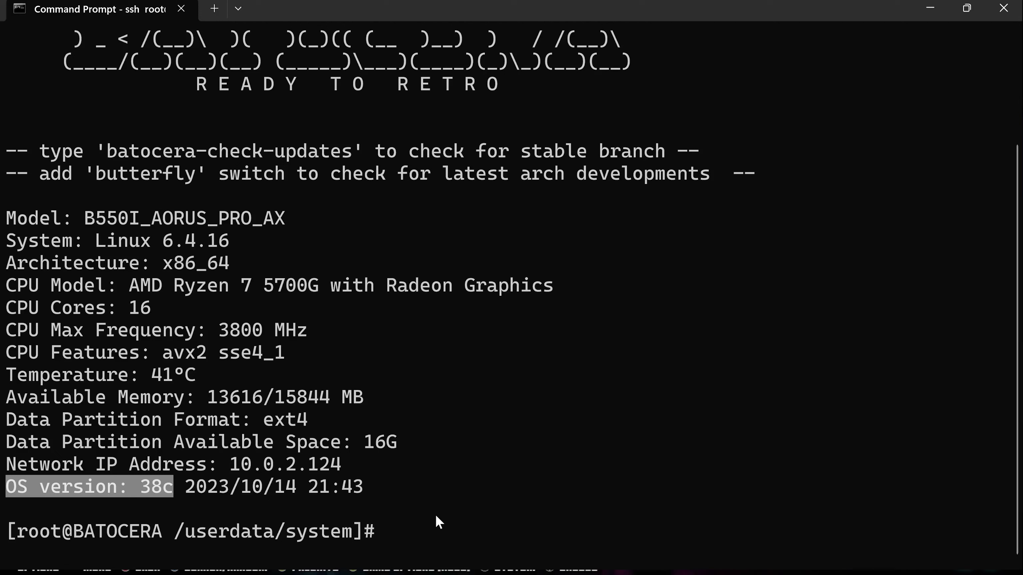
left_click(445, 502)
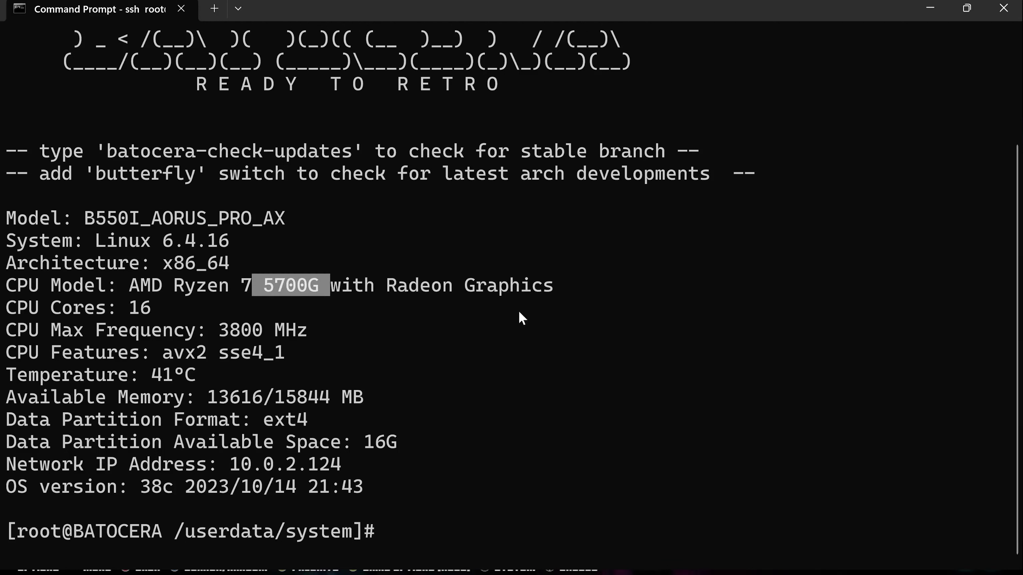
left_click_drag(359, 285, 566, 290)
key("ctrl+c")
- Change the working directory to /usr/share/arcadedefs/
type("cd")
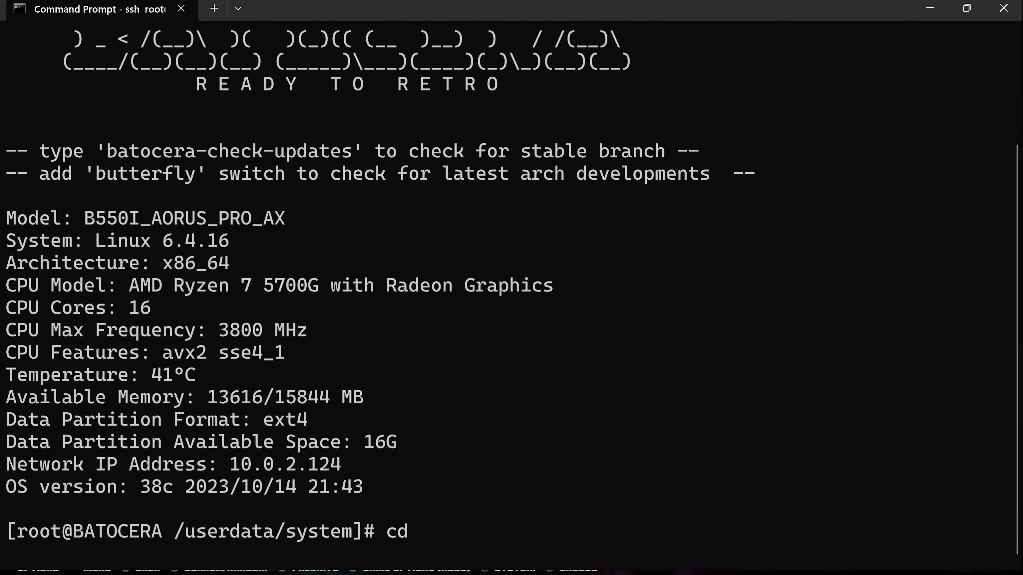
key("BackSpace")
key("BackSpace")
type("less")
key("BackSpace")
key("BackSpace")
type("d /usr/share")
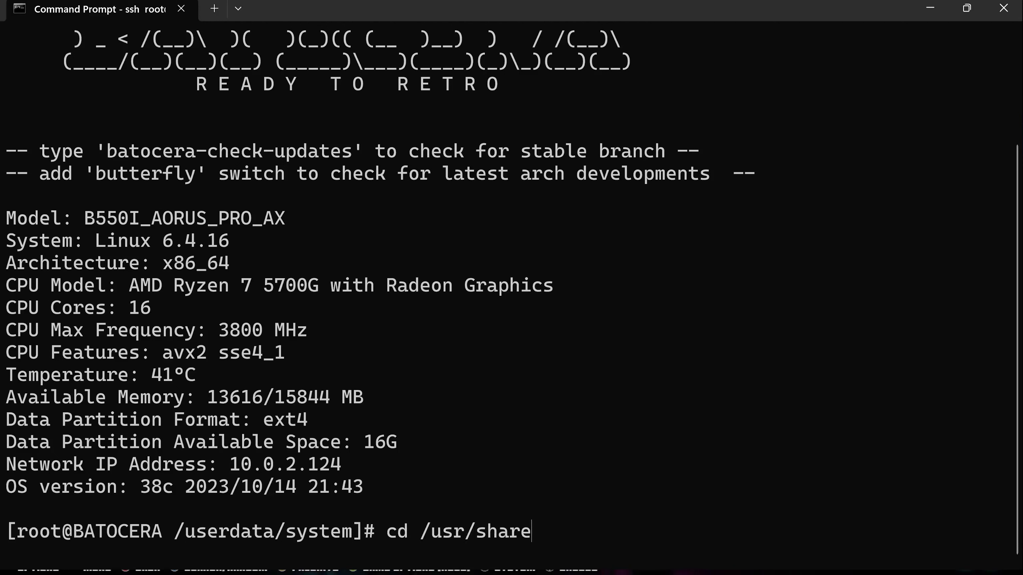
type("/arcadedefs/")
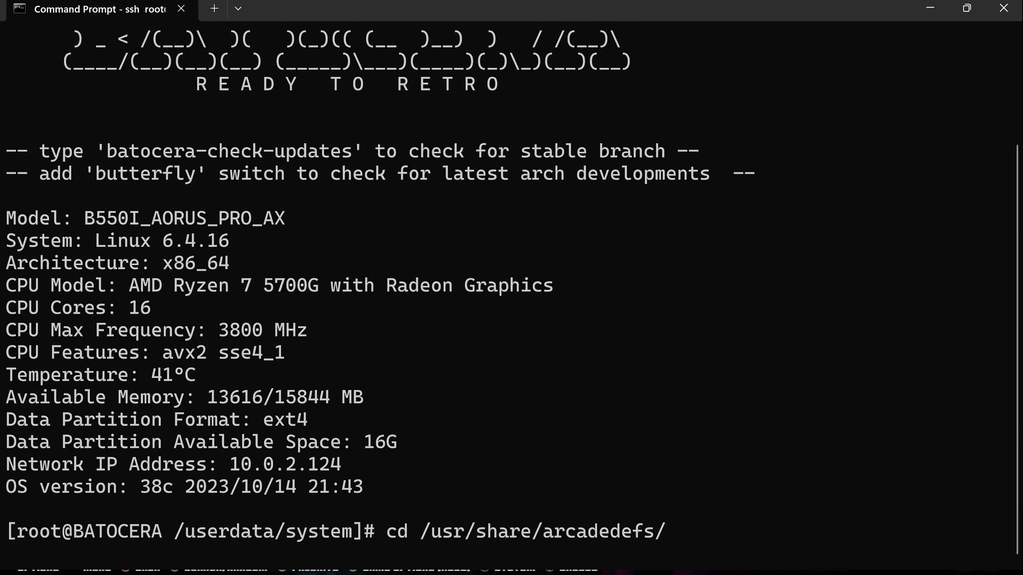
key("Return")
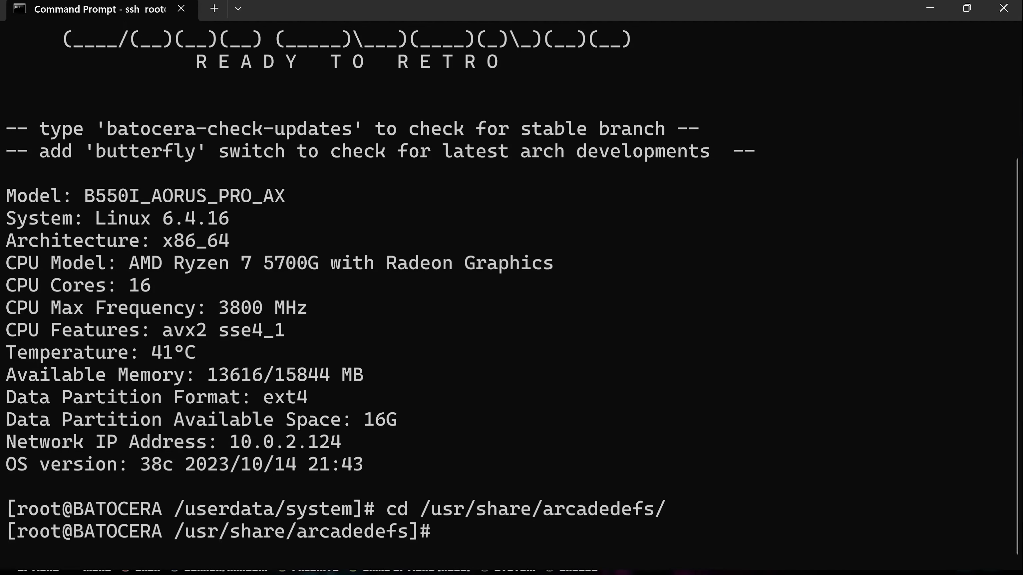
- List the arcadedefs files and tab-complete 'less tekken4' to open tekken4.arcadedef
type("ls")
key("Return")
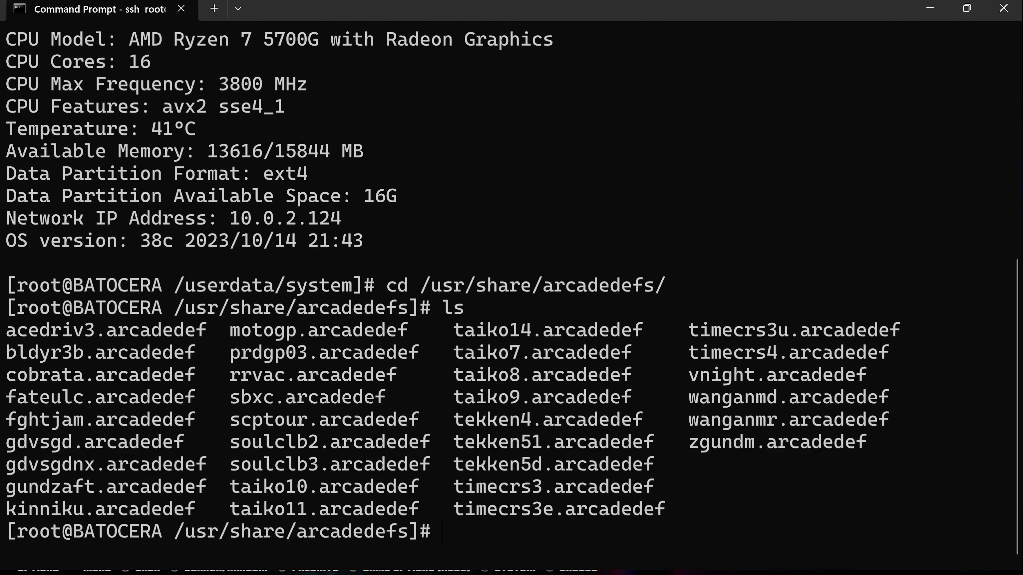
type("less tekken4")
key("Tab")
- View tekken4.arcadedef and copy the file names tef3verc.ic002 and tef1dvd0.chd
key("Return")
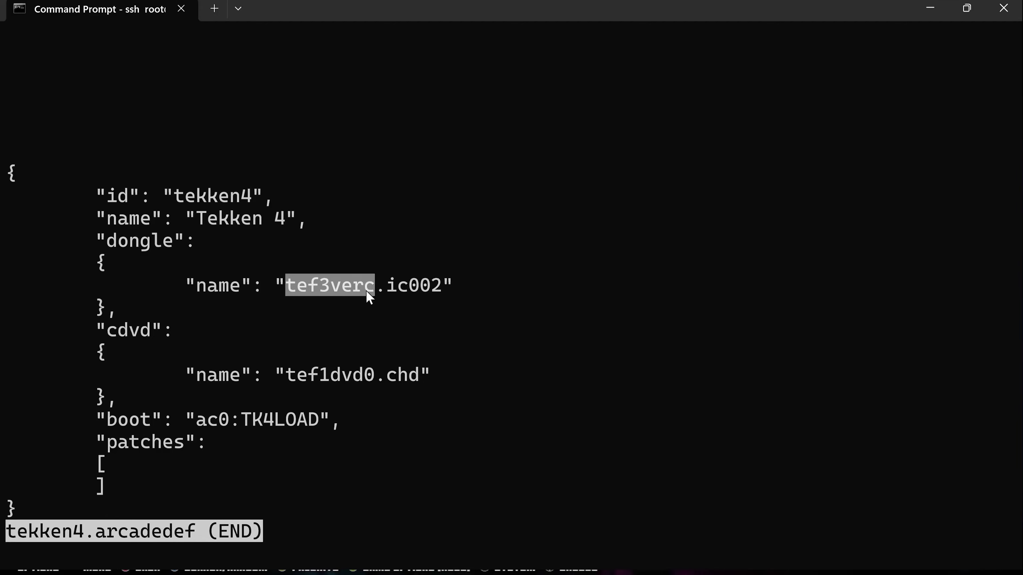
left_click_drag(400, 290, 419, 290)
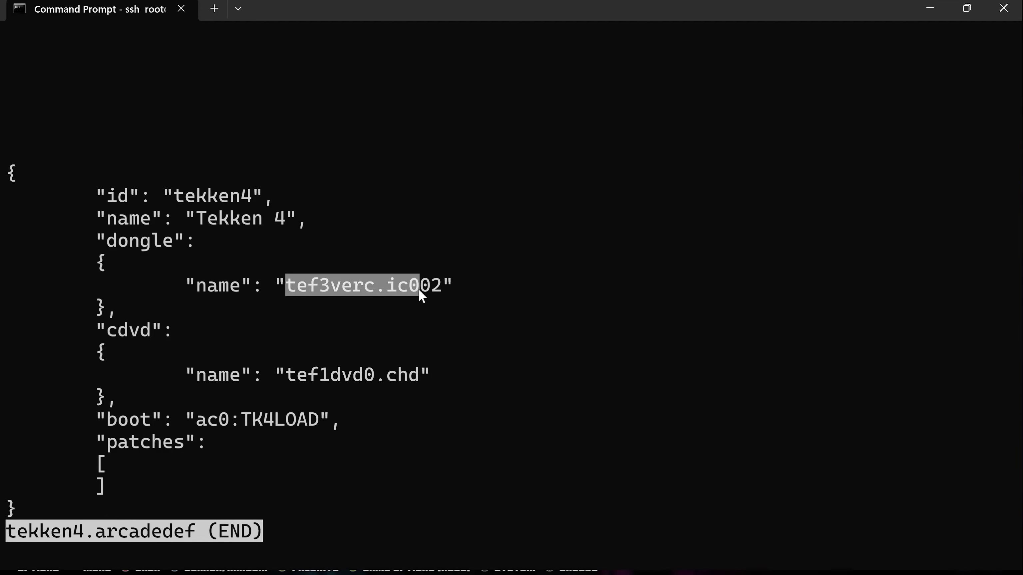
left_click_drag(282, 376, 303, 377)
double_click(289, 376)
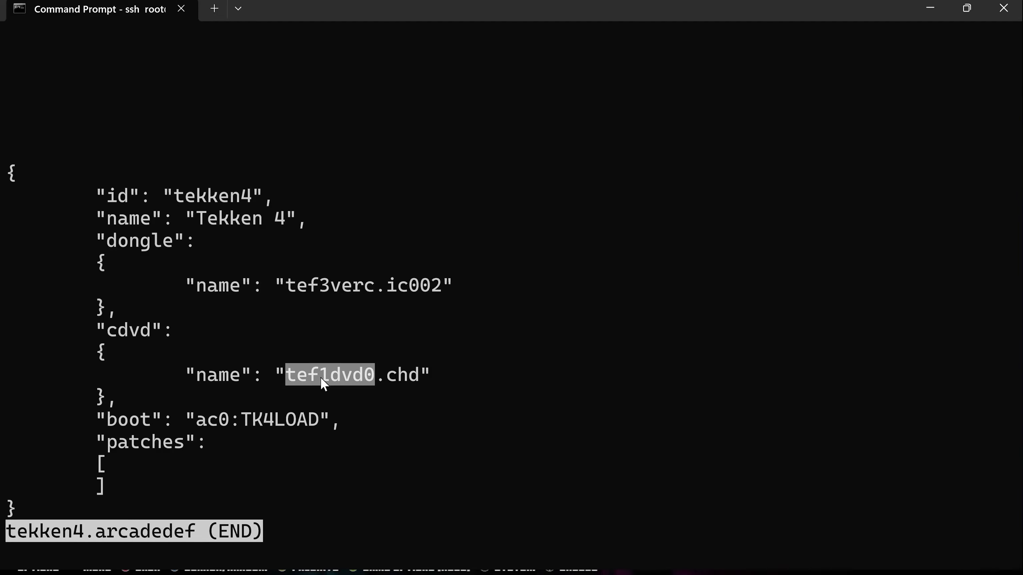
right_click(378, 378)
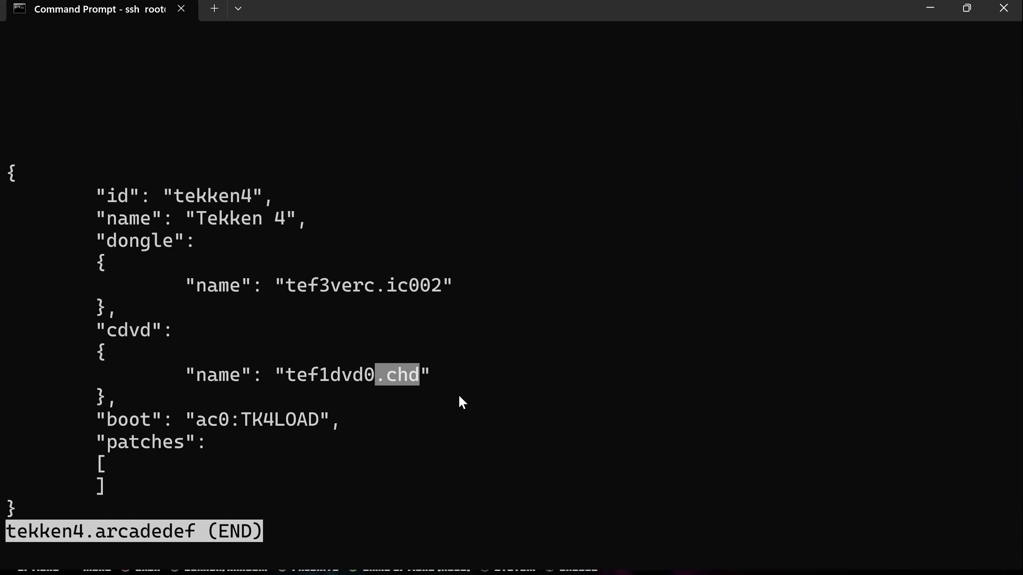
right_click(606, 346)
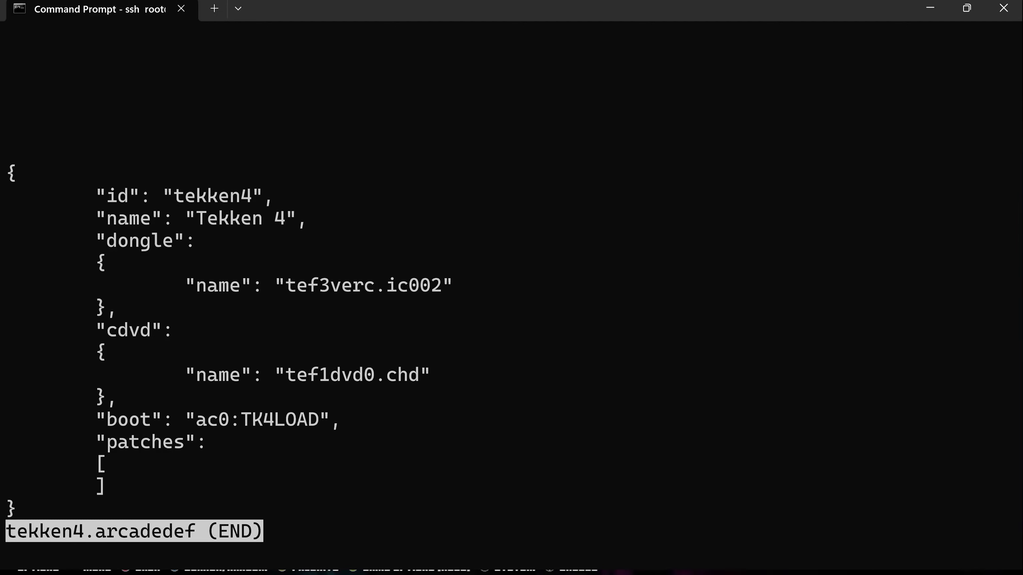
left_click_drag(286, 285, 402, 293)
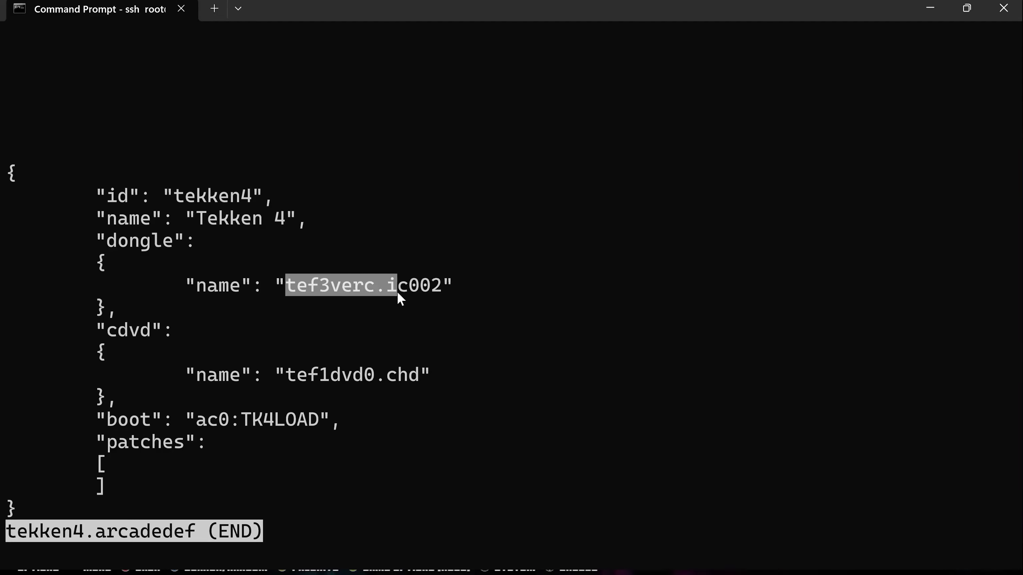
left_click_drag(281, 379, 298, 381)
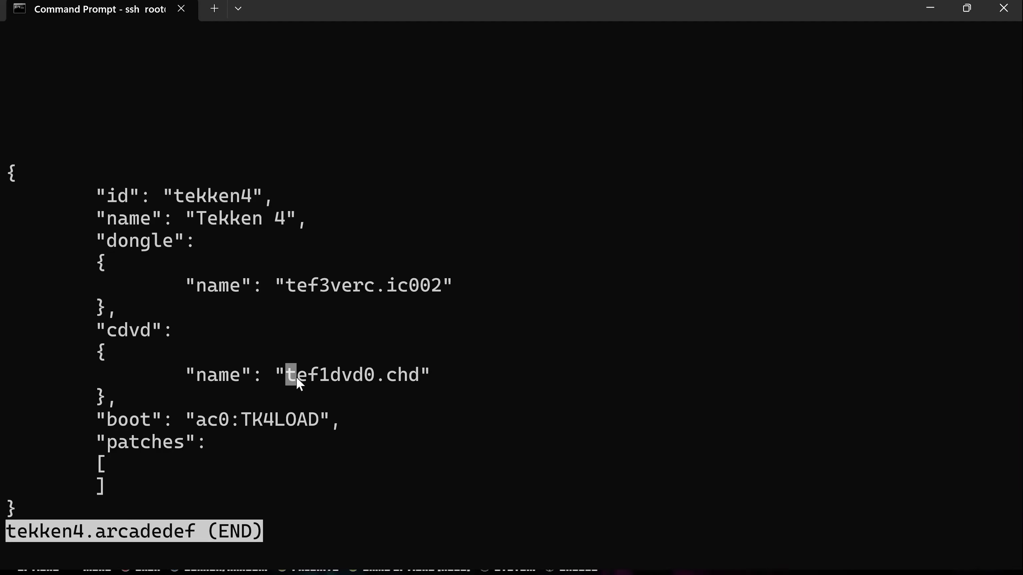
right_click(404, 365)
- Quit less, go to /userdata/roms/namco2x6/, list it with ls -l, and start opening _info.txt
key("q")
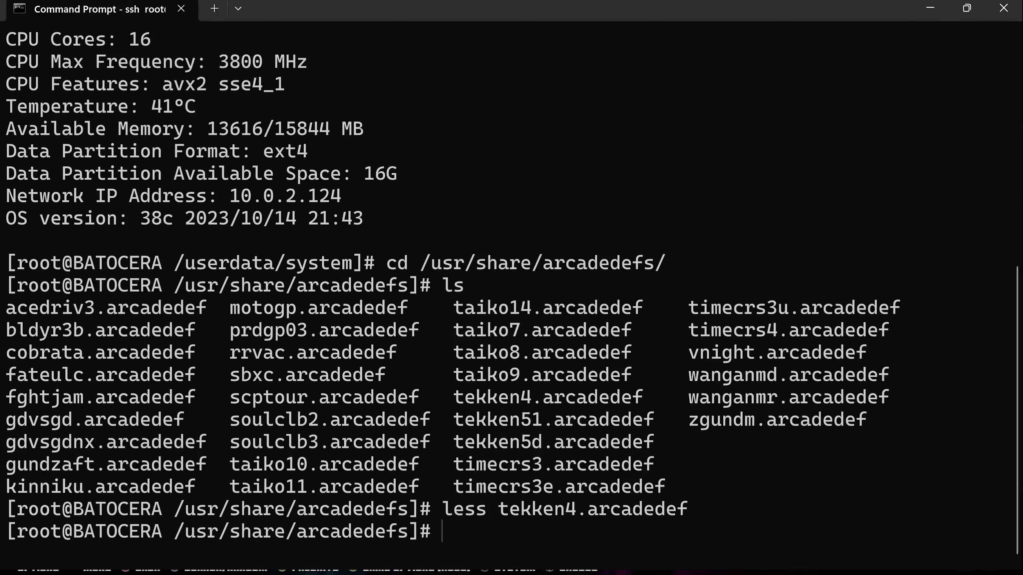
type("cd /userdata/")
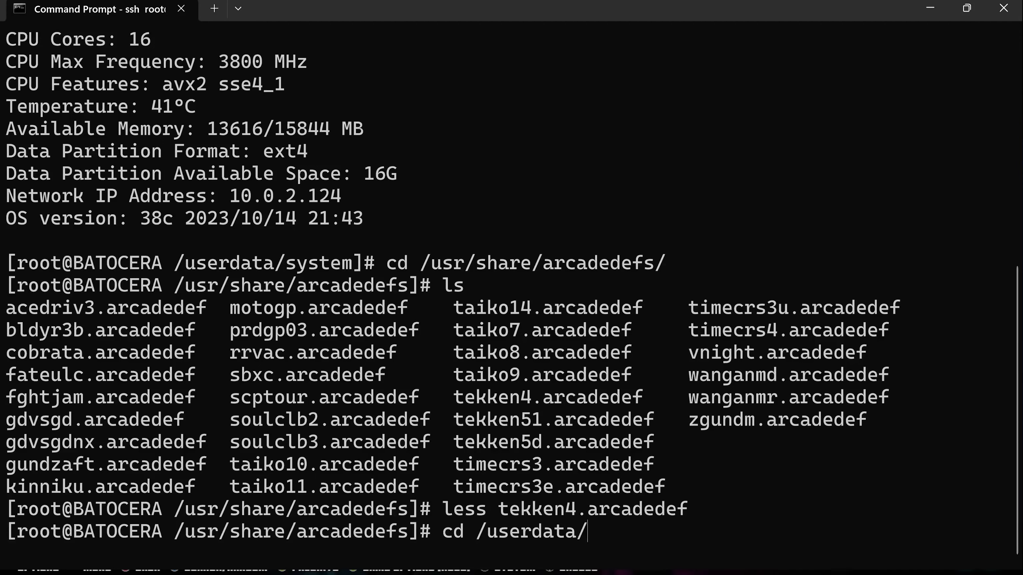
type("roms/namco2x6/")
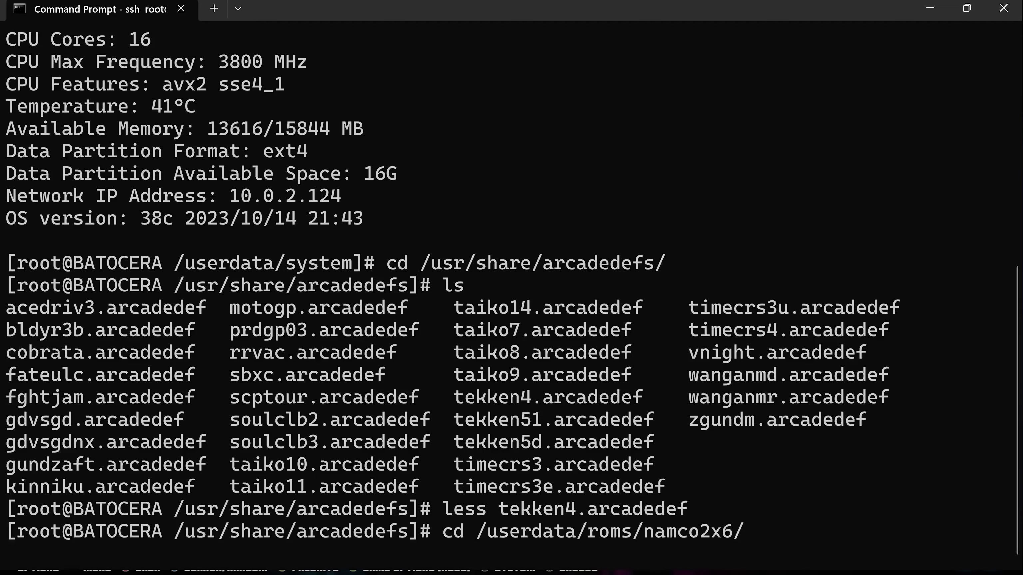
key("Return")
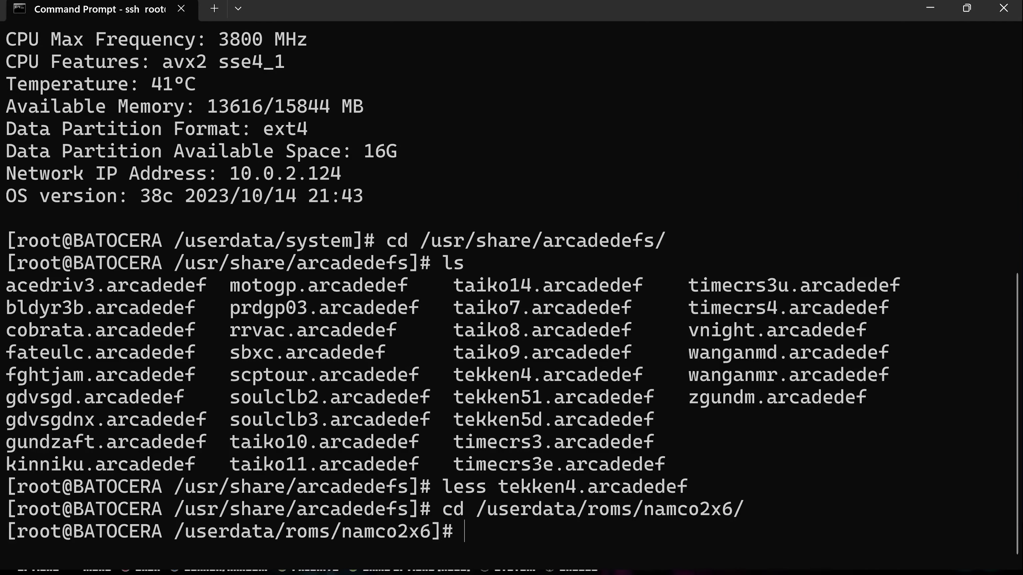
type("ls -l")
key("Return")
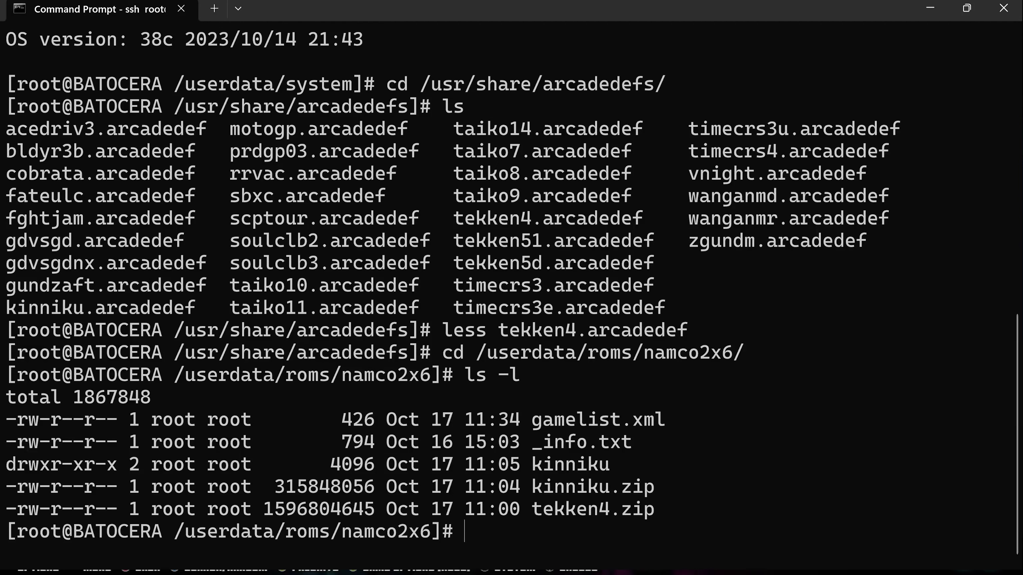
type("less _")
key("Tab")
key("Return")
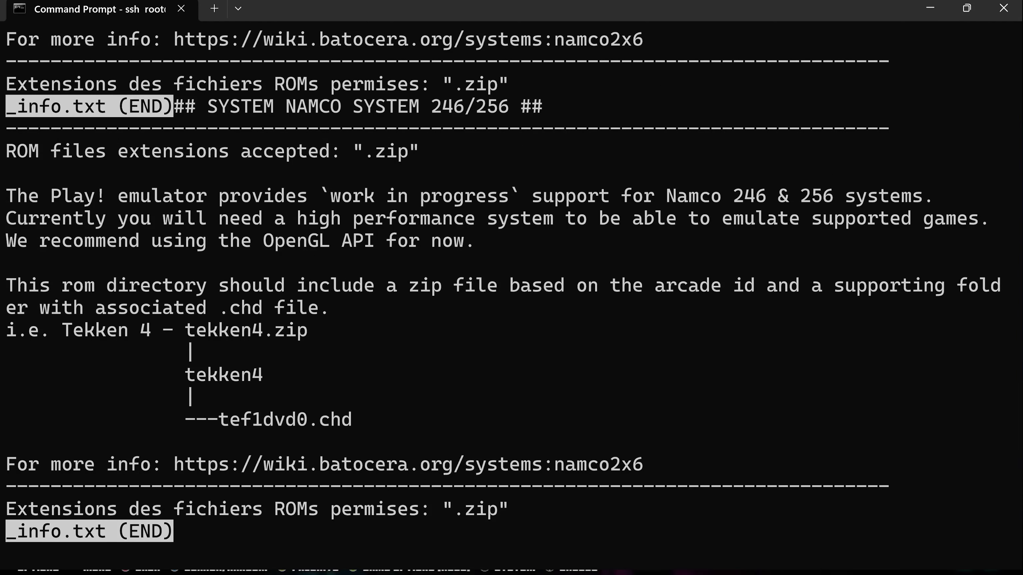
scroll(512, 282, "down", 1)
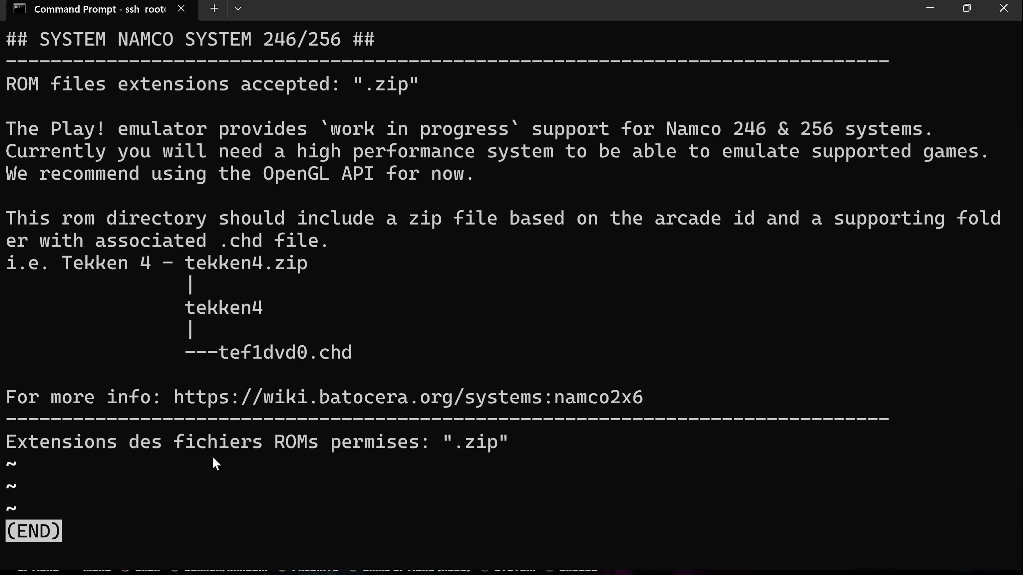
left_click_drag(171, 393, 643, 389)
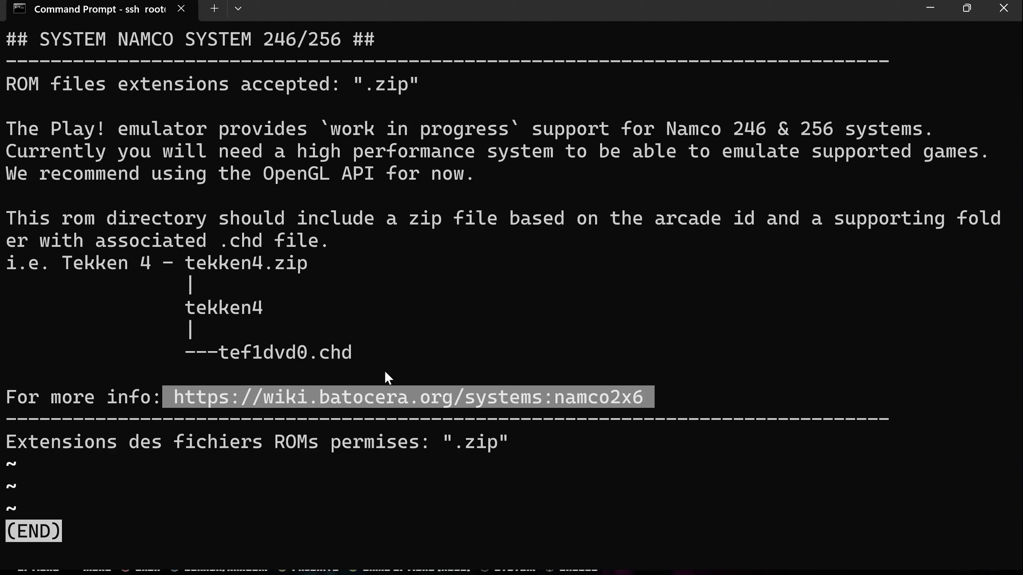
- Copy the wiki link, the tef1dvd0.chd name, the tekken4 folder name and the whole example tree
key("ctrl+c")
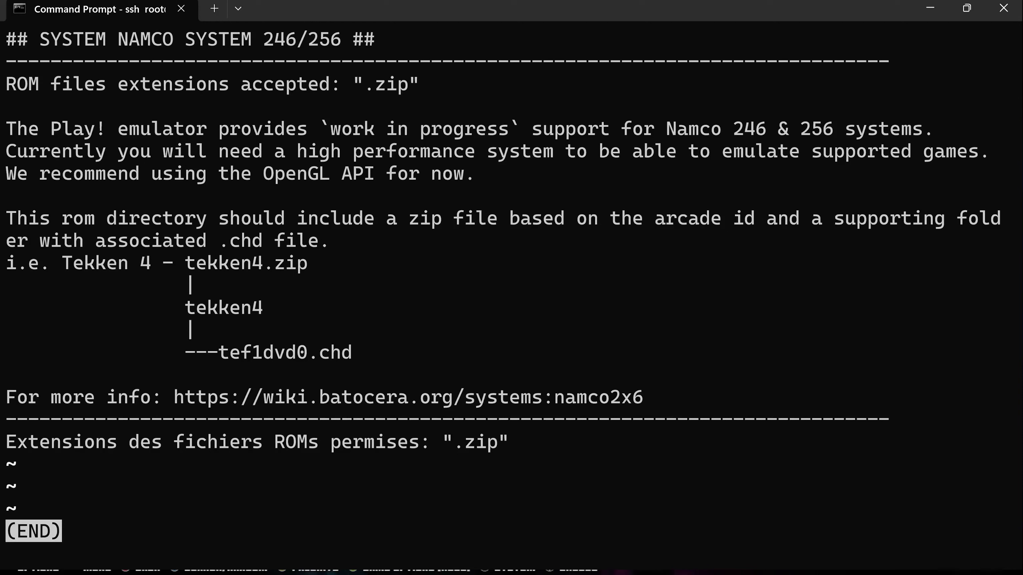
left_click_drag(182, 258, 213, 272)
left_click(187, 311)
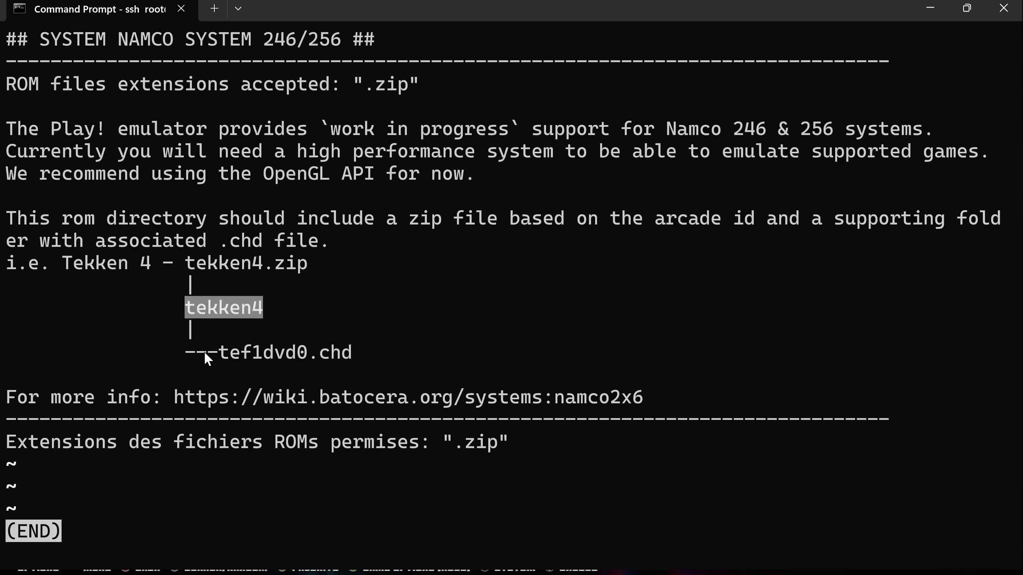
left_click_drag(217, 352, 352, 358)
right_click(357, 349)
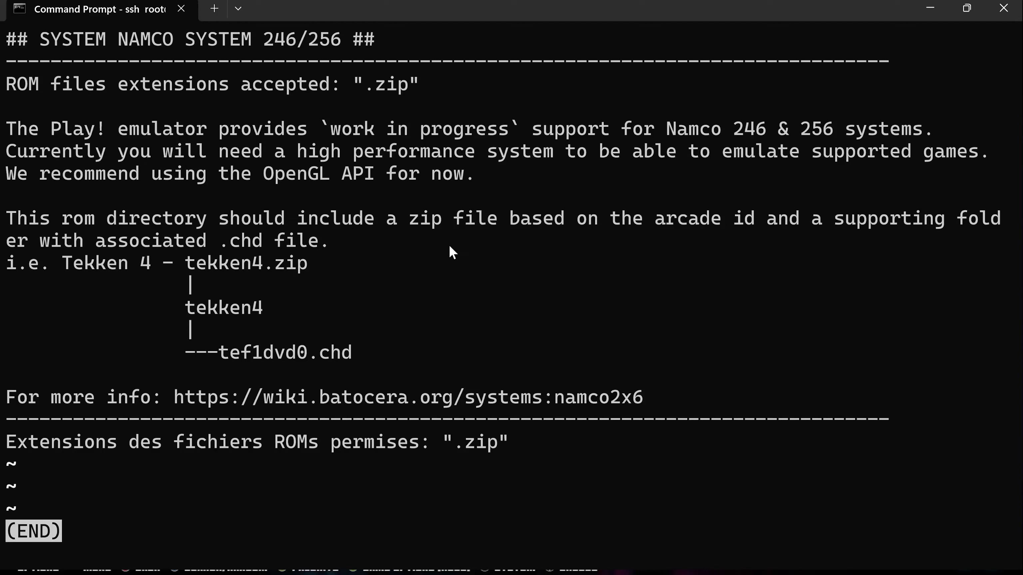
left_click_drag(175, 309, 272, 315)
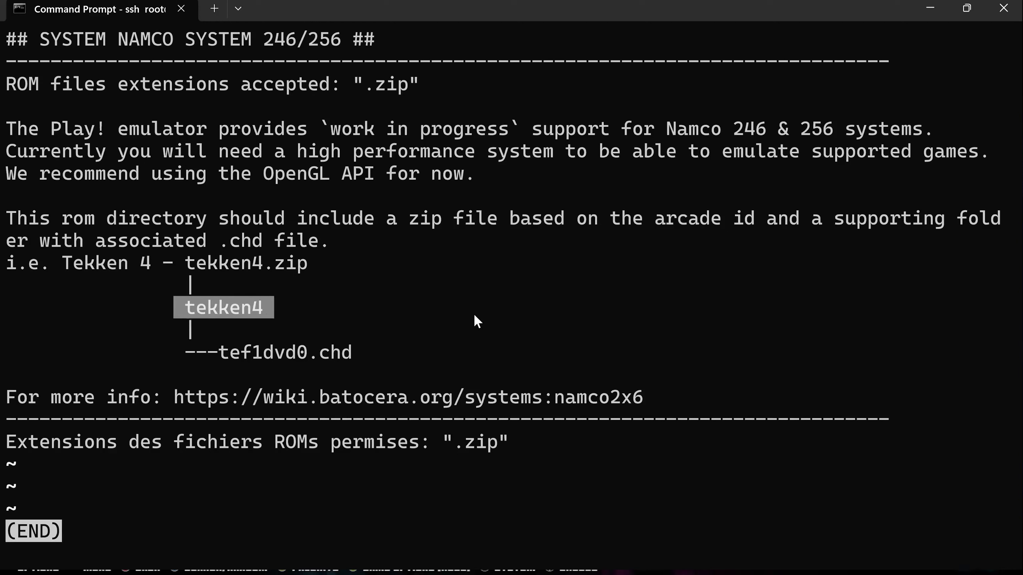
key("ctrl+c")
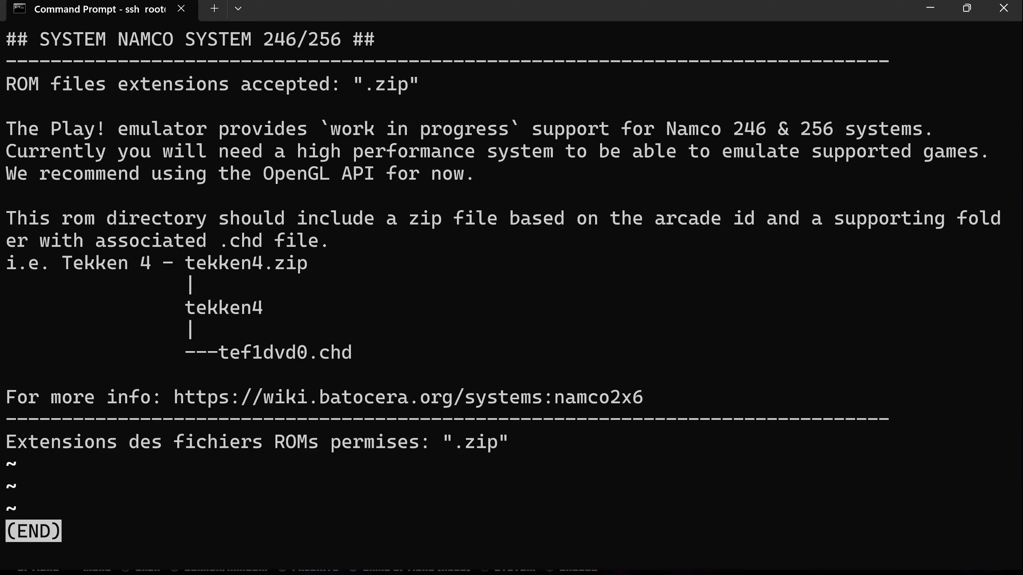
left_click_drag(176, 265, 371, 359)
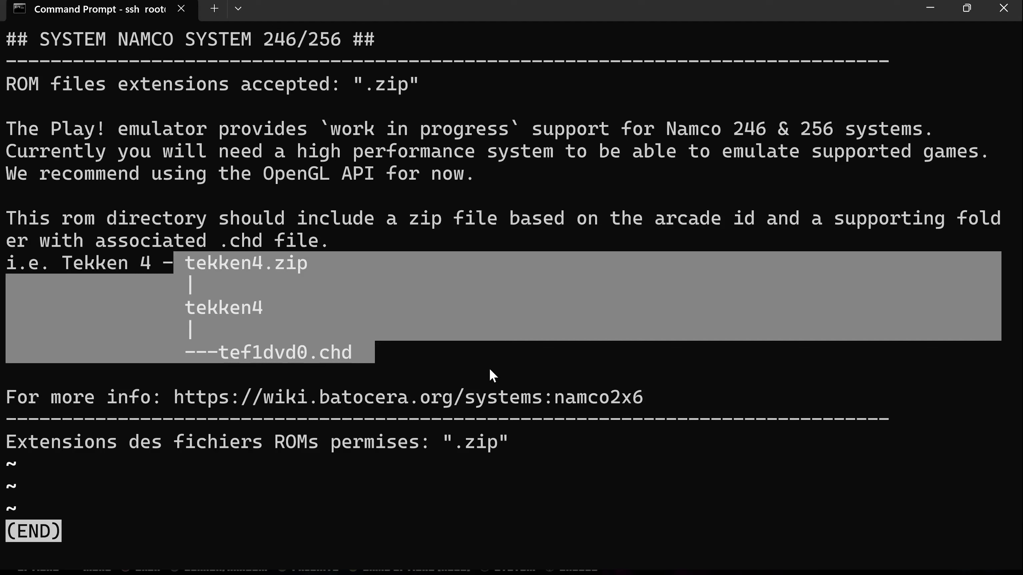
key("ctrl+c")
- Quit the info file, clear the screen and list namco2x6 with ls -ltr
key("q")
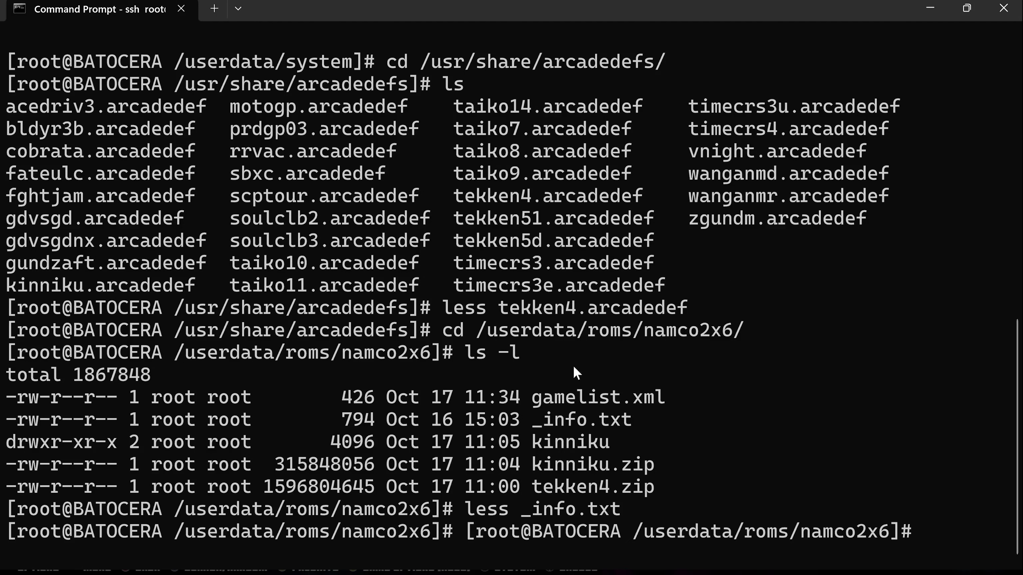
type("cls")
key("Return")
type("clear")
key("Return")
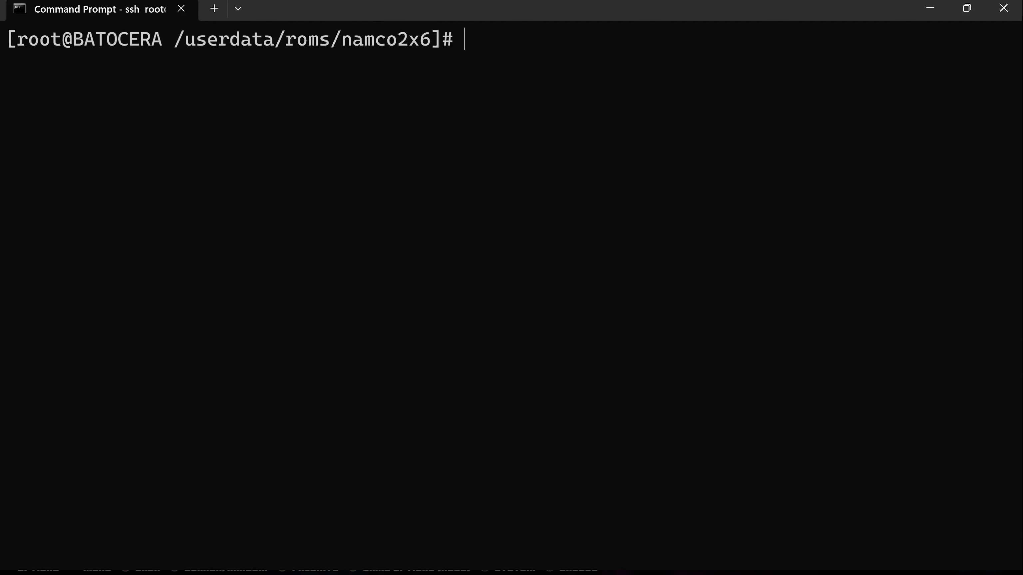
type("ls -ltr")
key("Return")
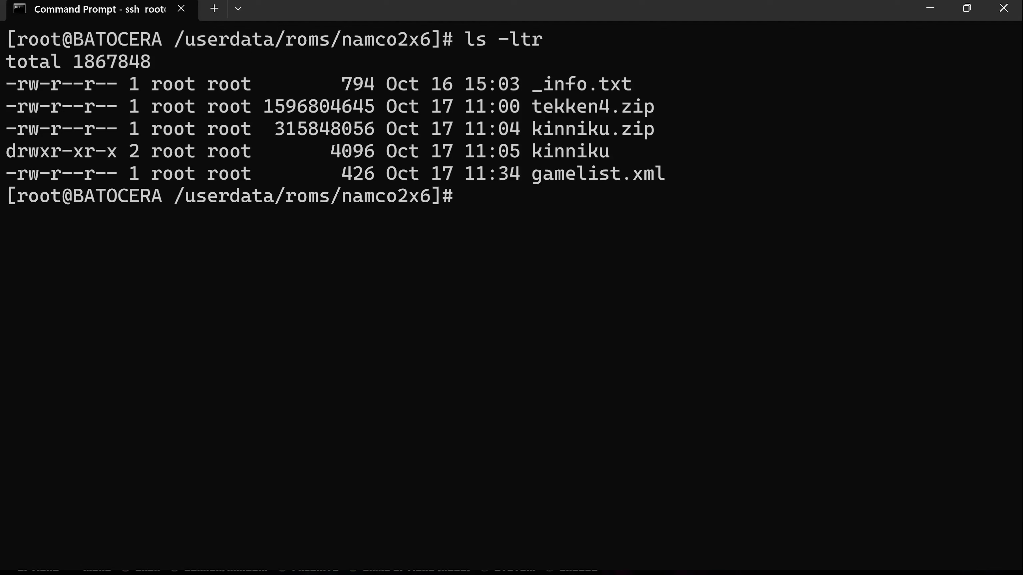
- Unzip tekken4.zip in the namco2x6 folder
type("unzip tekke")
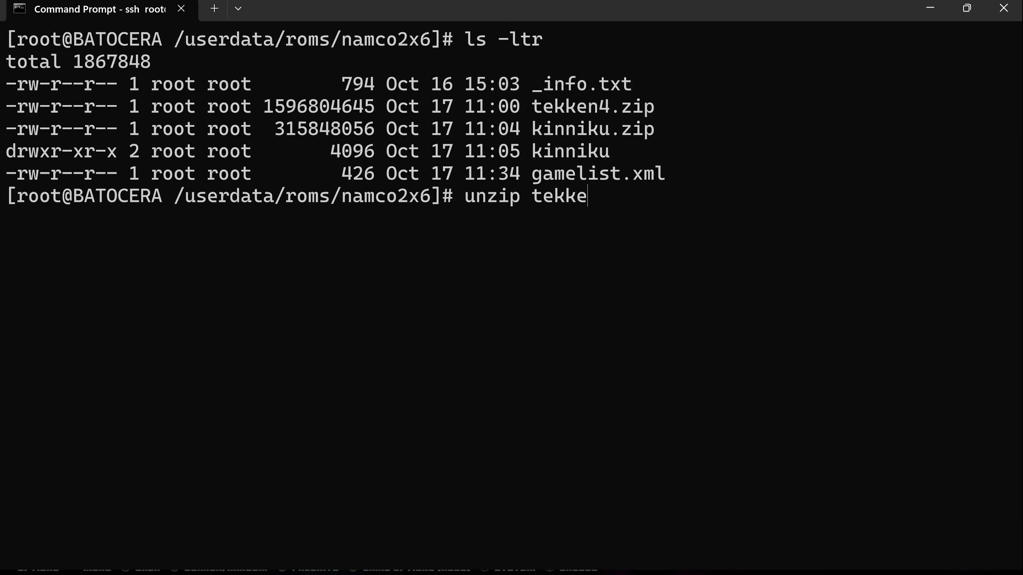
type("n4")
key("Tab")
key("Return")
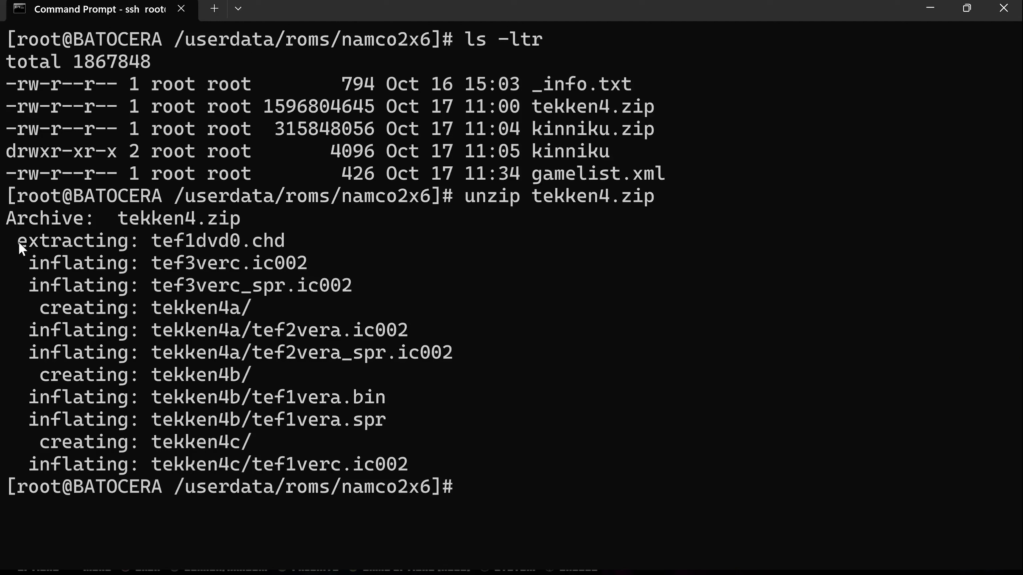
left_click_drag(18, 240, 334, 256)
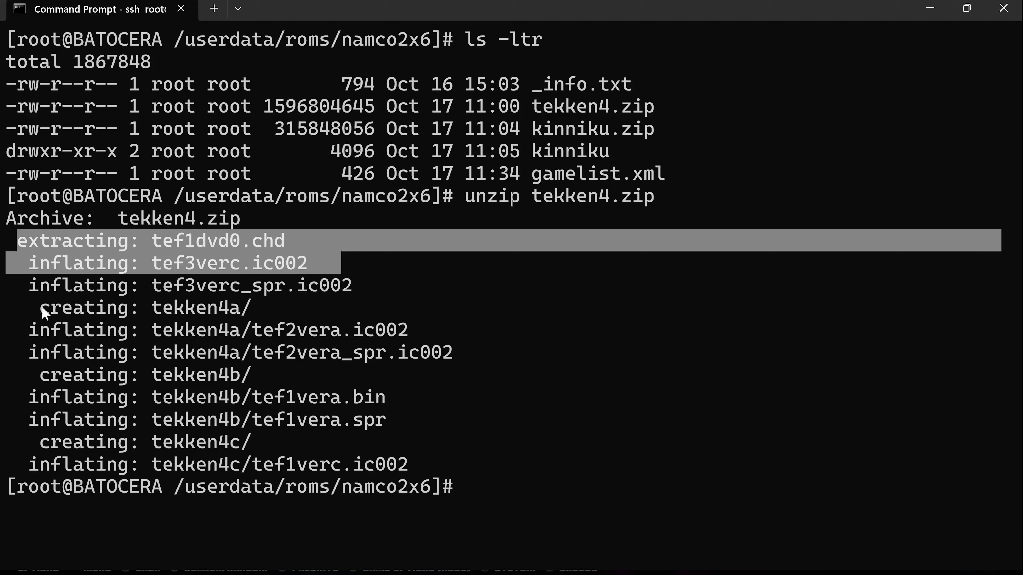
left_click_drag(23, 291, 329, 378)
left_click_drag(15, 243, 290, 253)
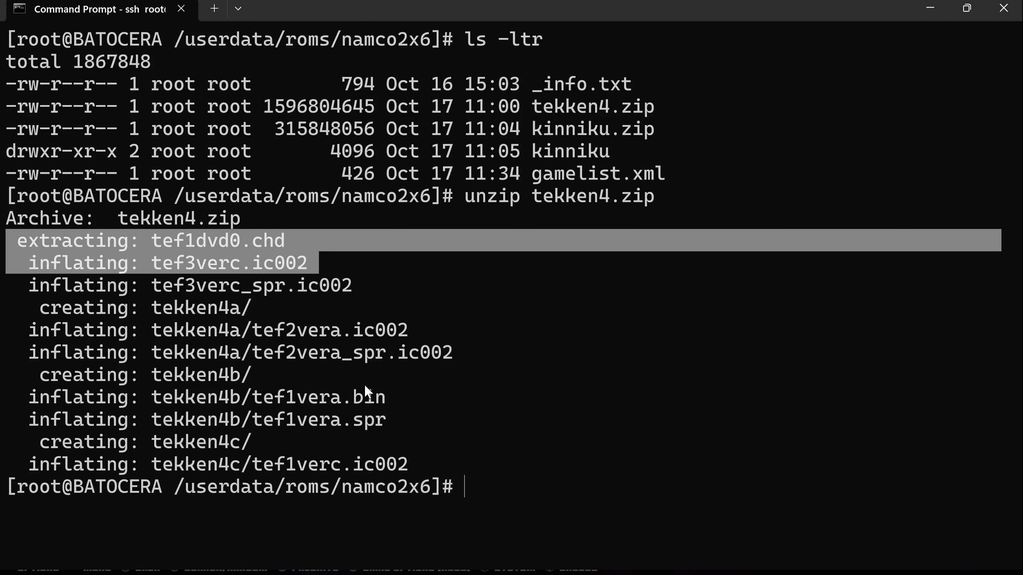
left_click(464, 386)
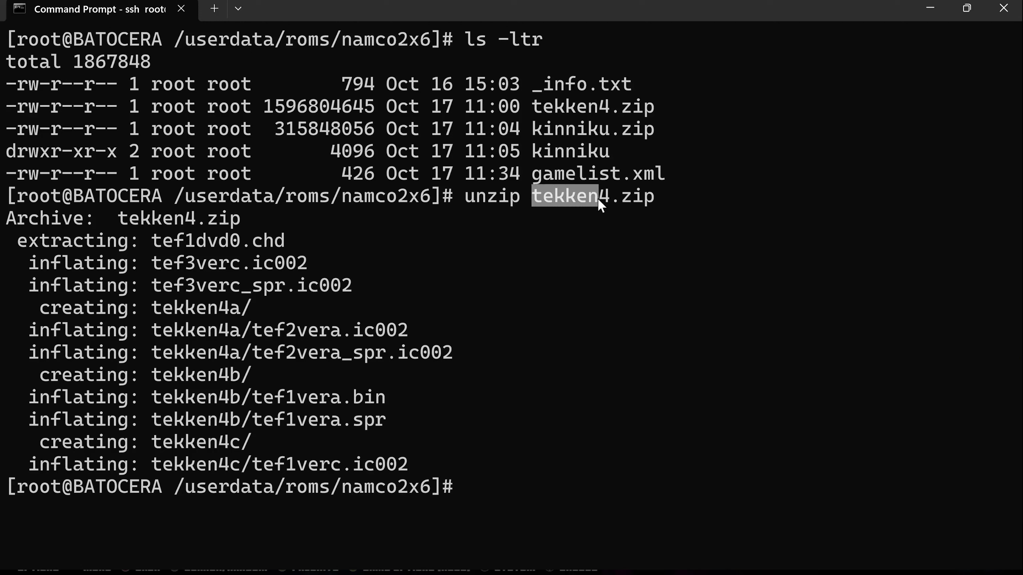
left_click(519, 334)
left_click(598, 242)
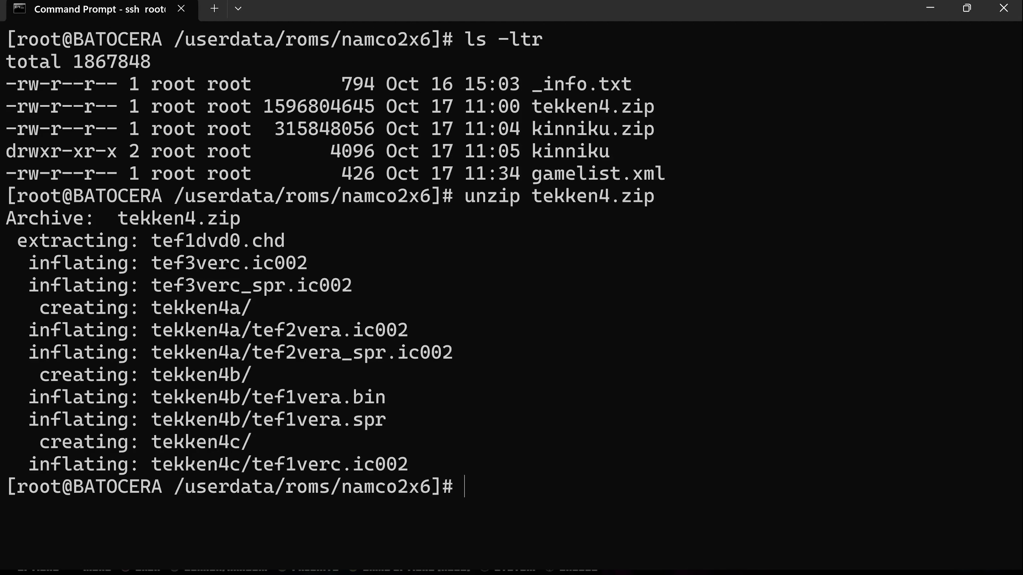
- List namco2x6 with ls and copy the tef1dvd0.chd and tekken4.zip names
type("ls")
key("Return")
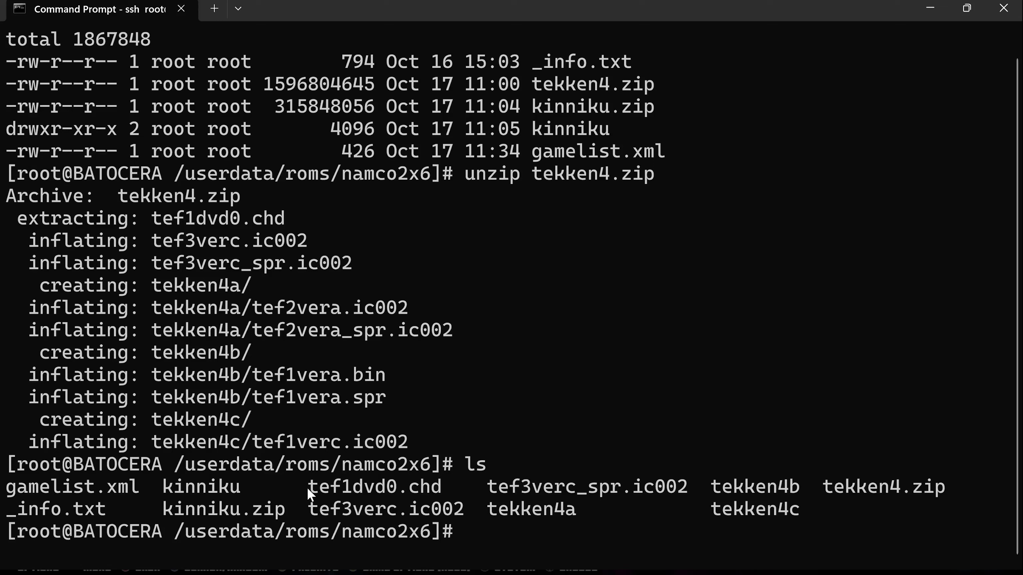
left_click_drag(307, 488, 360, 489)
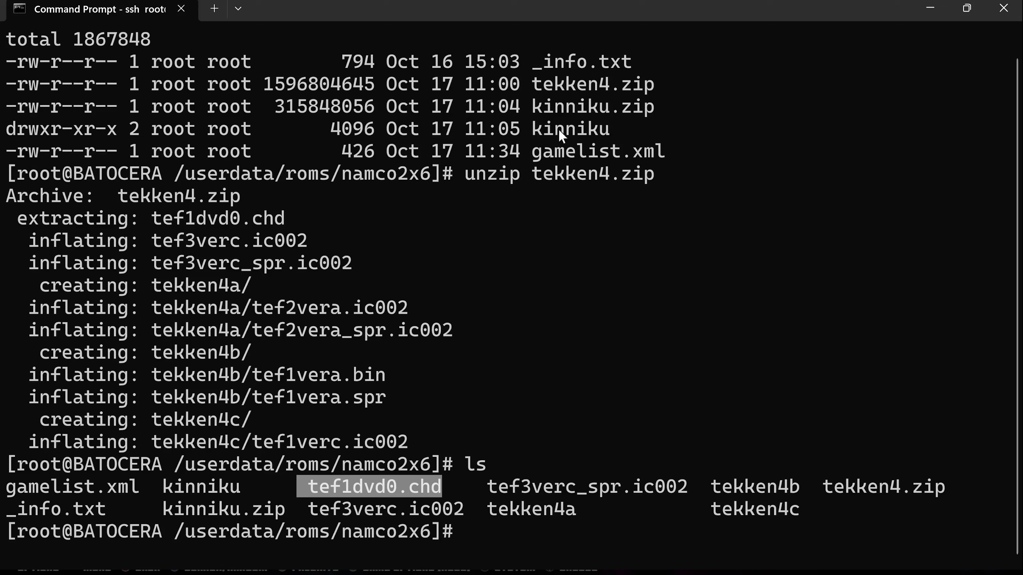
key("ctrl+c")
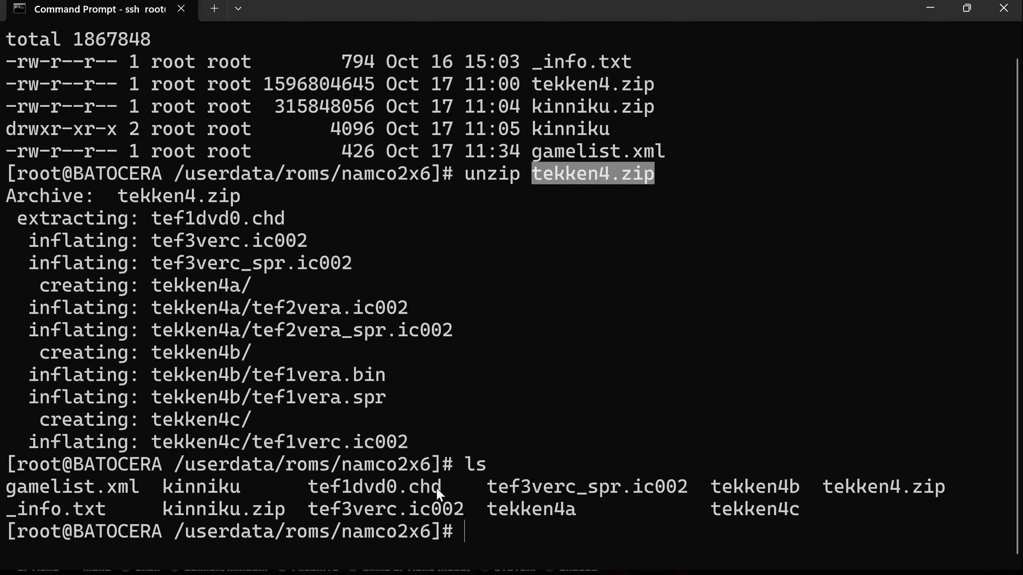
key("ctrl+c")
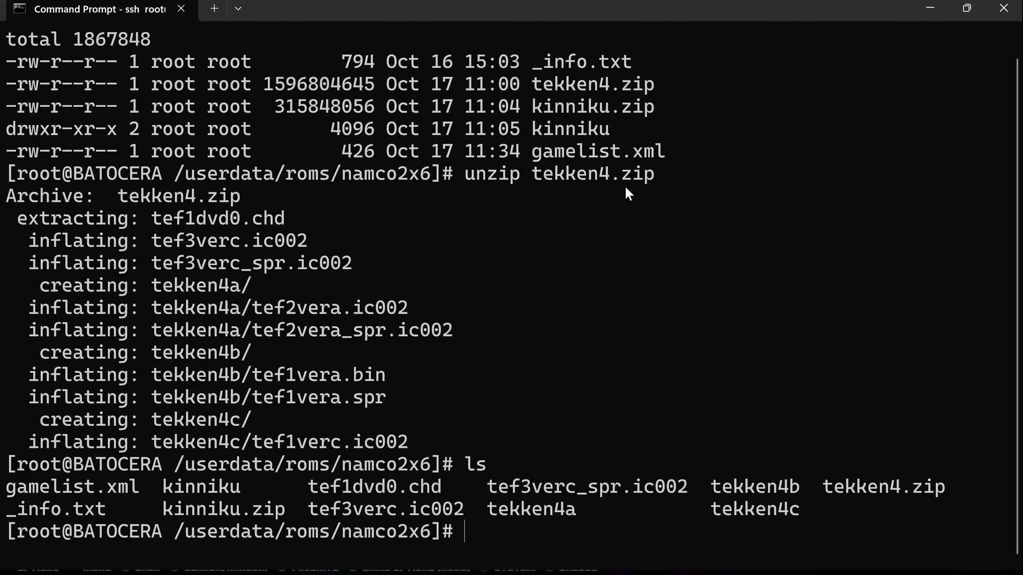
- Recall the earlier less _info.txt command from history and reopen the info file
key("Up")
key("Up")
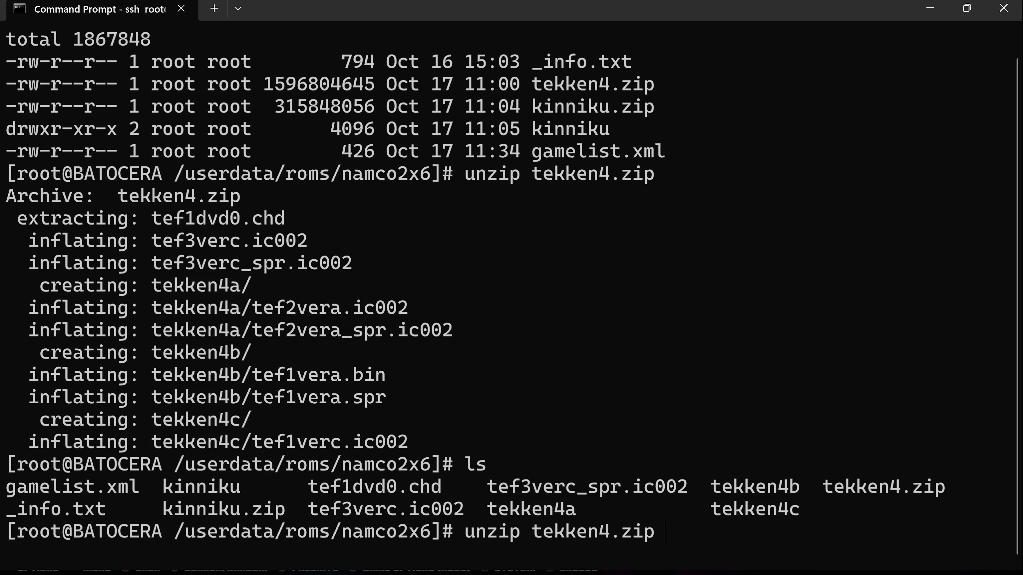
key("Up")
key("Up")
key("Up")
key("Up")
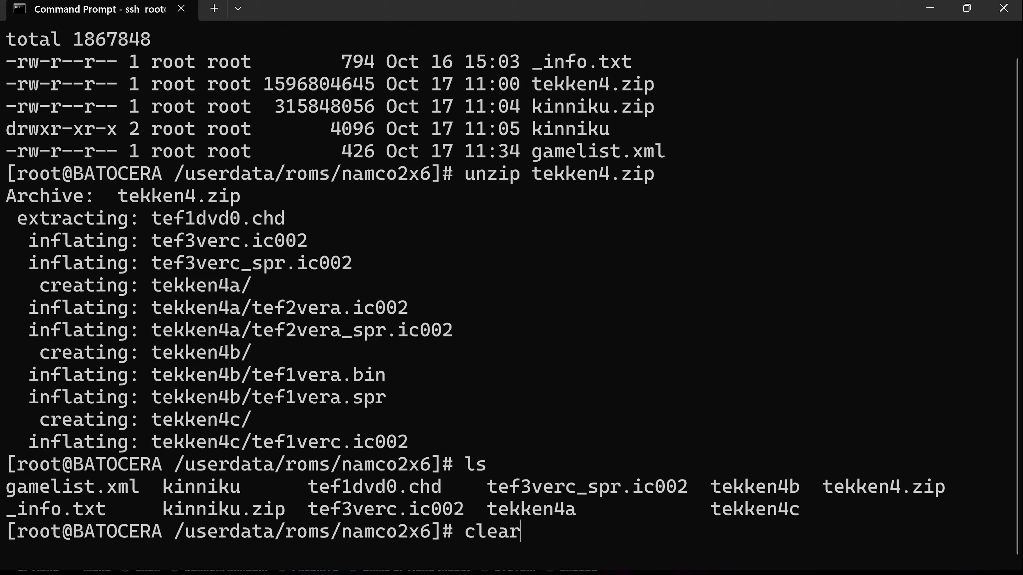
key("Down")
key("Down")
key("Down")
key("Up")
key("Up")
key("Up")
key("Return")
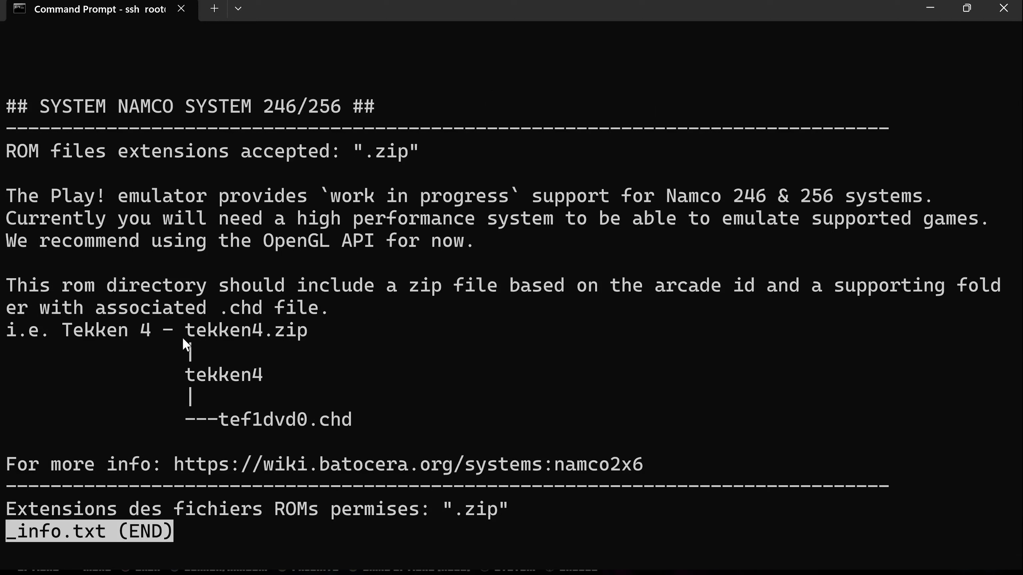
- Mark the tekken4.zip, tekken4 folder and tef1dvd0.chd lines in the example and copy the chd name
left_click_drag(186, 334, 296, 334)
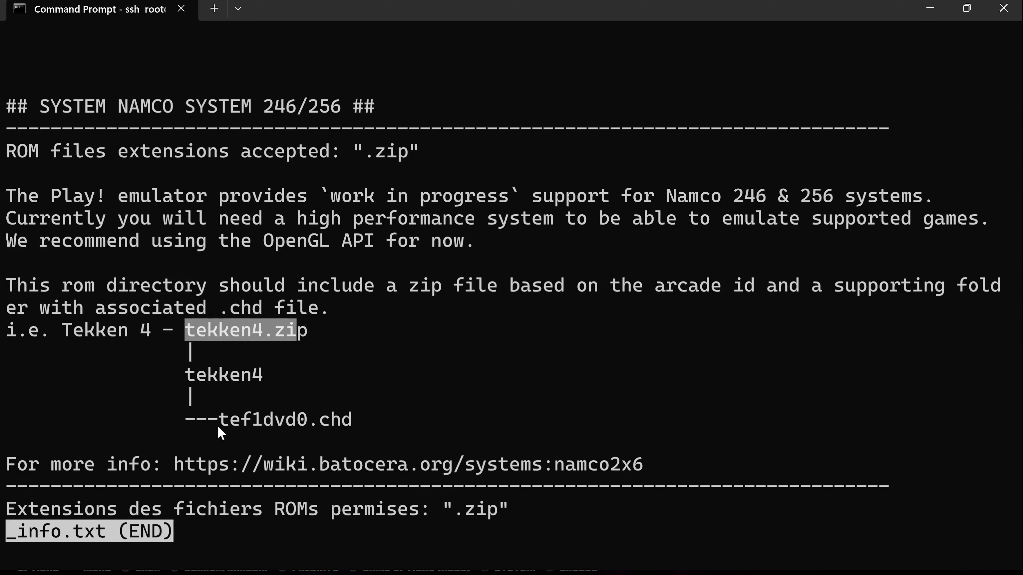
left_click_drag(218, 426, 333, 428)
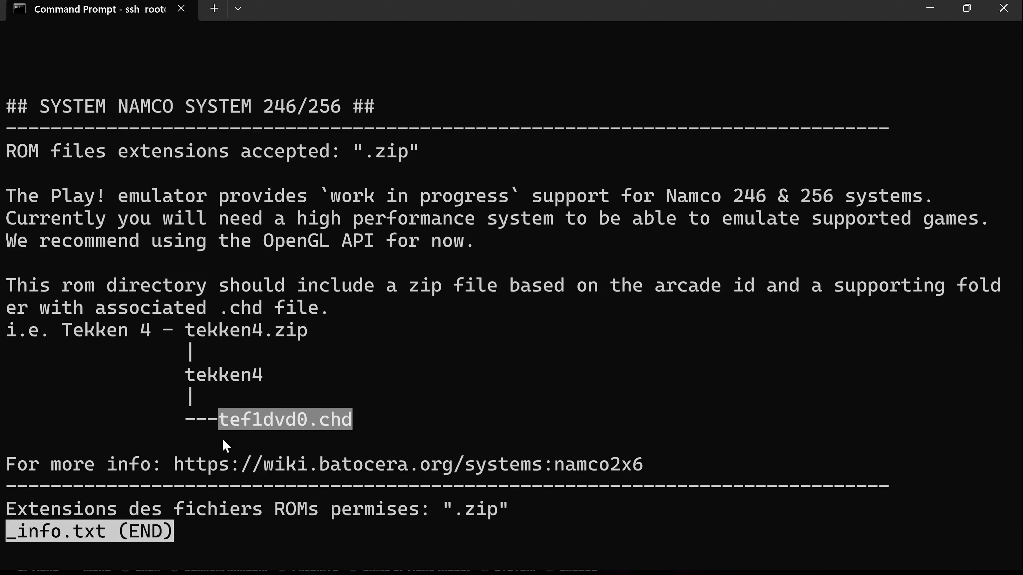
right_click(214, 440)
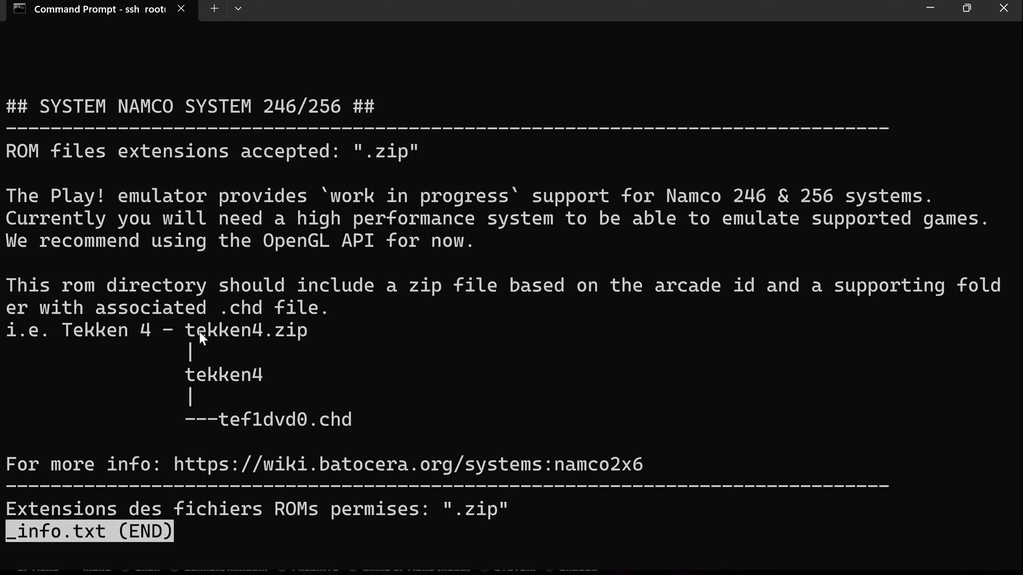
left_click_drag(182, 377, 270, 376)
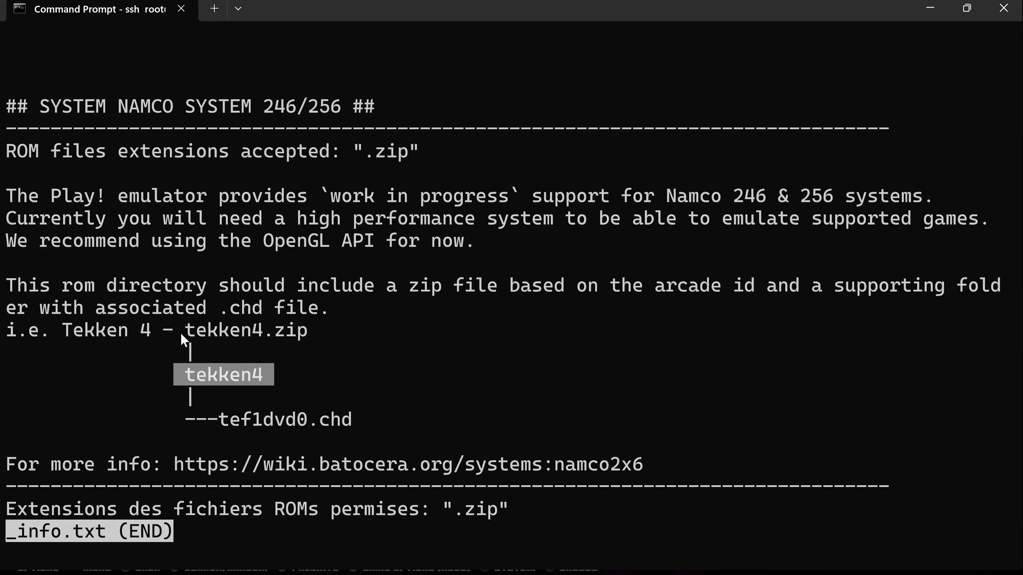
left_click_drag(184, 334, 329, 336)
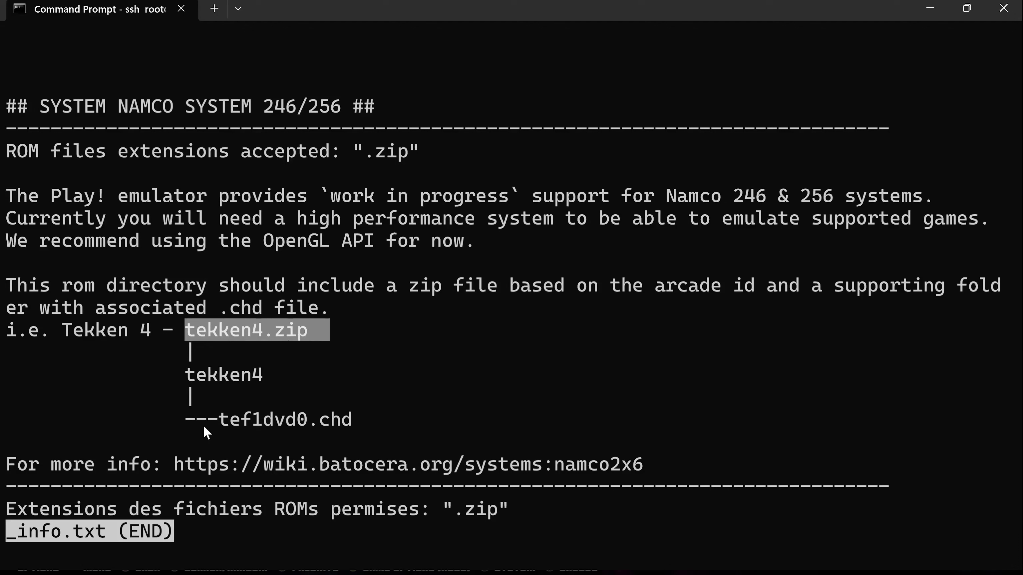
left_click_drag(203, 426, 386, 424)
left_click(205, 446)
left_click_drag(206, 451, 341, 450)
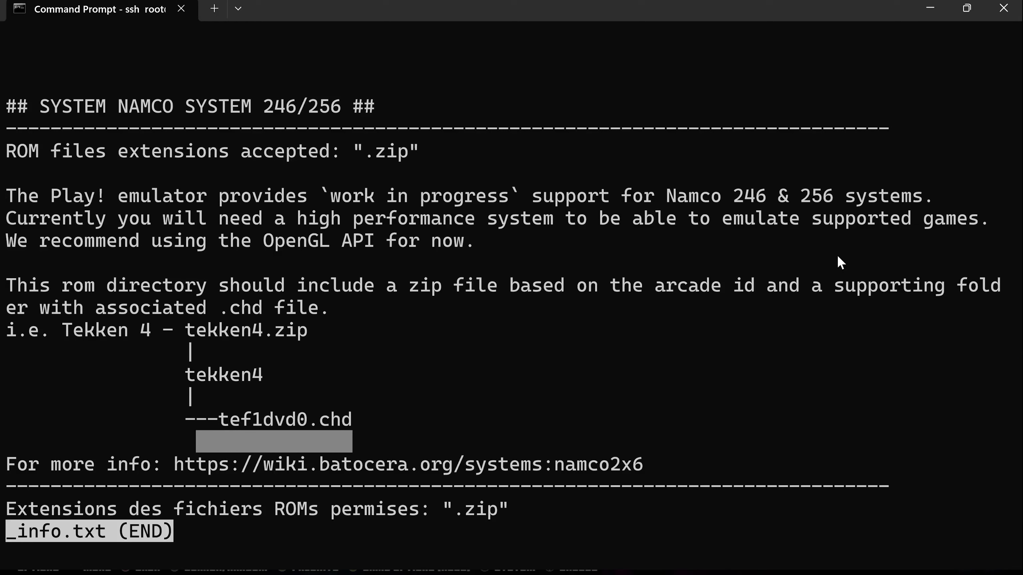
- Quit the info file, list namco2x6 and create a tekken4 folder with mkdir
key("q")
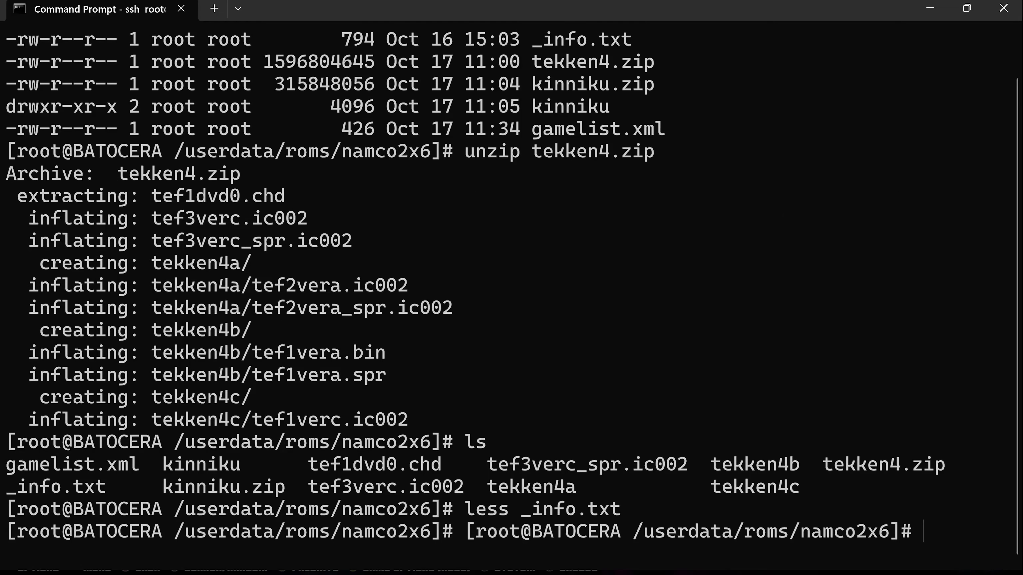
type("ls")
key("Return")
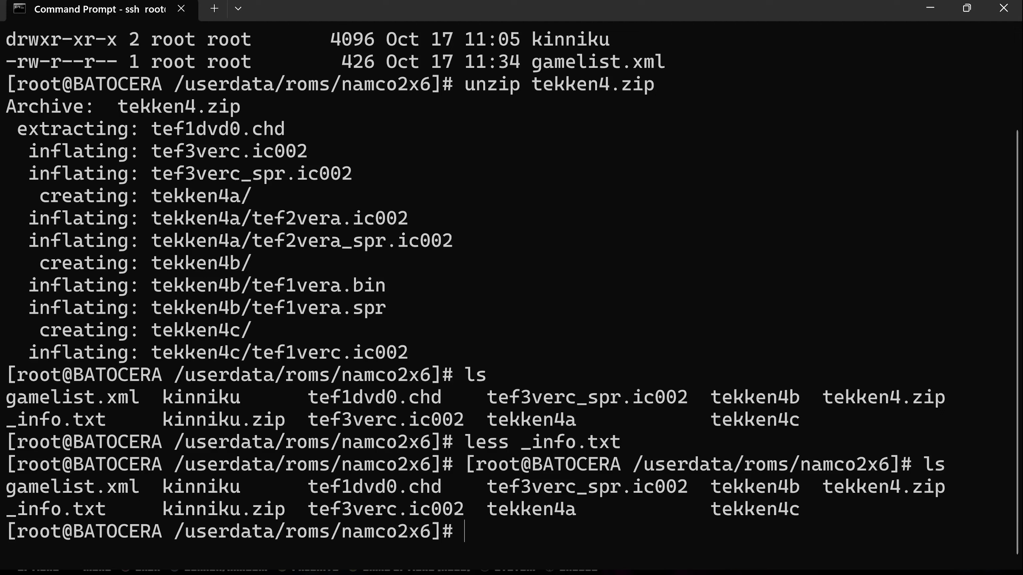
type("mkdir tekken4")
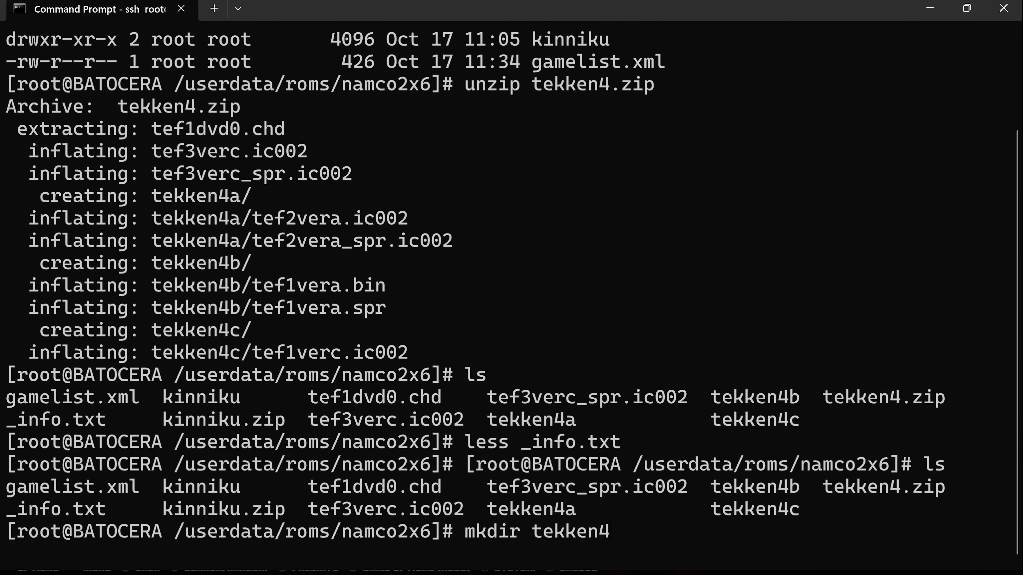
key("Return")
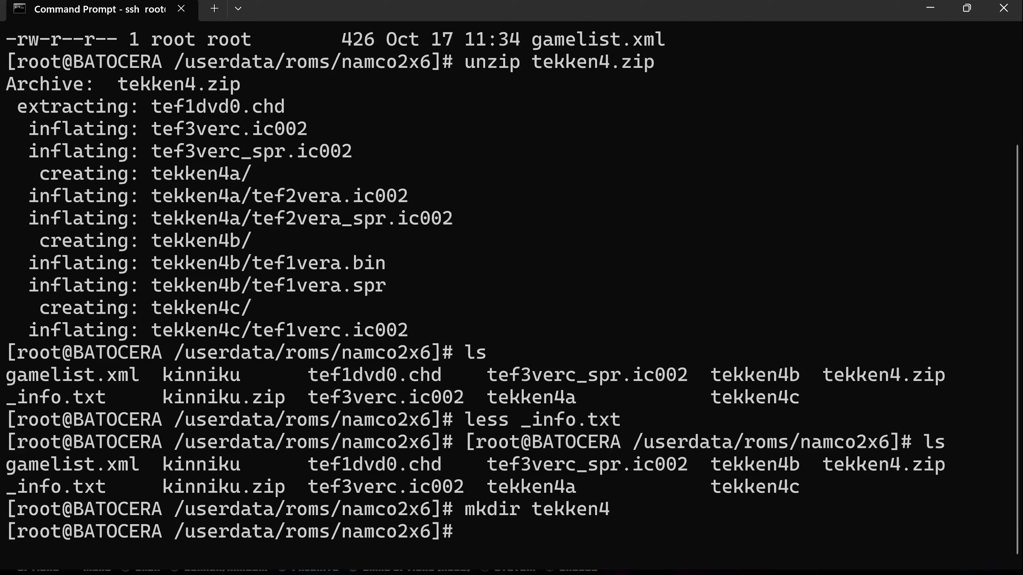
- Type a mv command moving tef1dvd0.chd and tef3verc.ic002 into tekken4/
type("mv tef1dvd")
key("Tab")
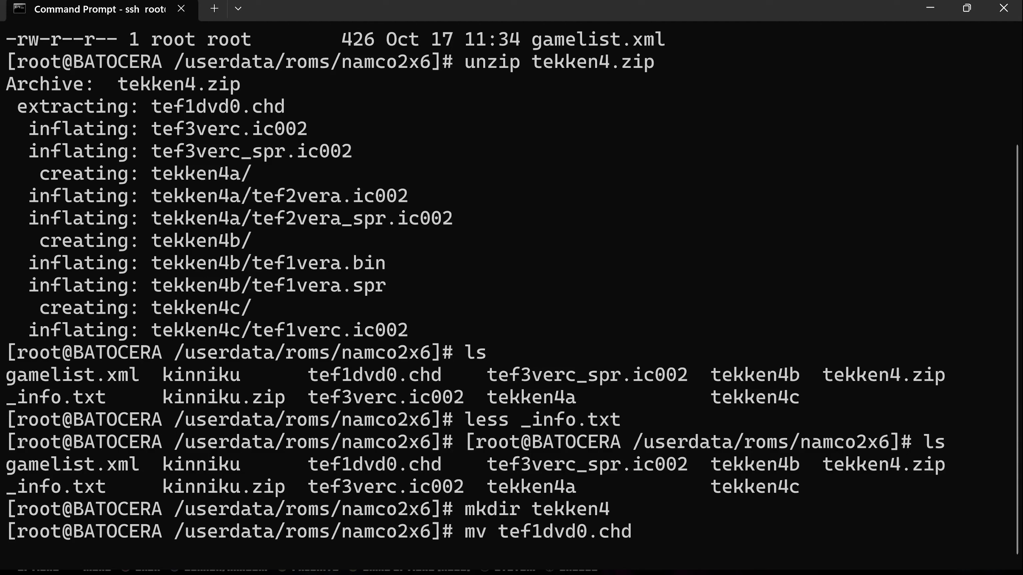
type("tef3verc")
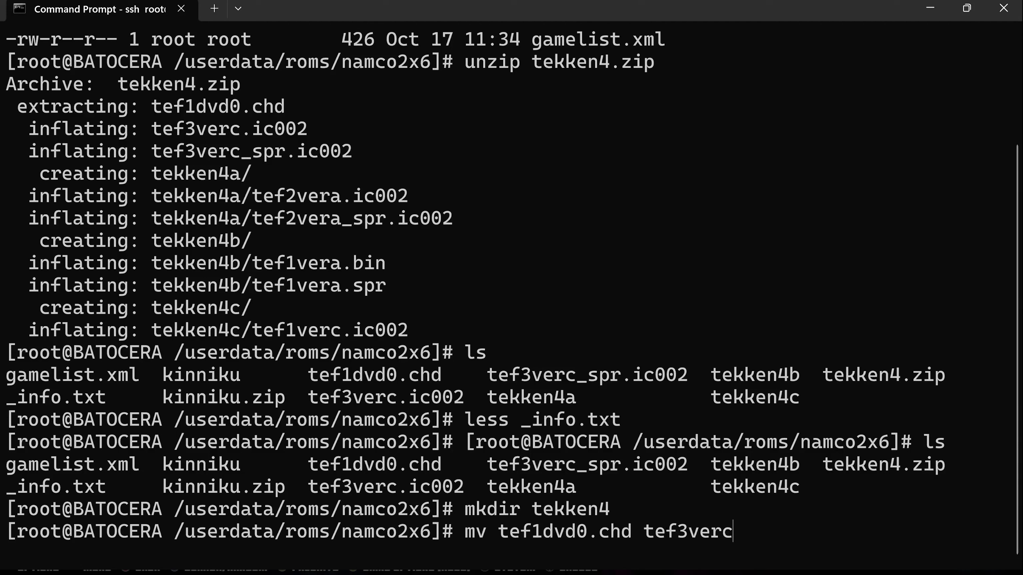
key("BackSpace")
key("BackSpace")
key("BackSpace")
type("erc.ic002")
type("tekken4/")
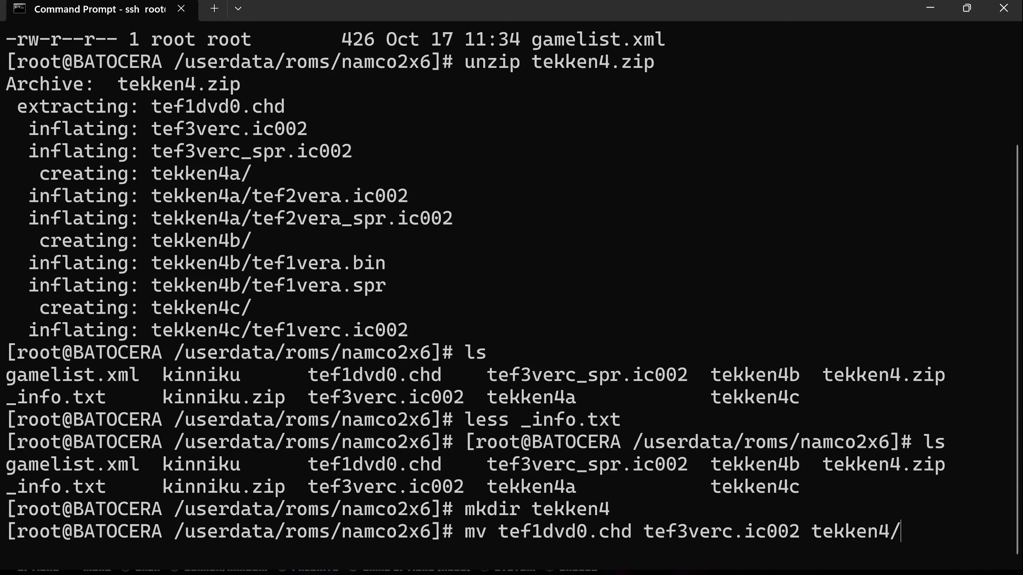
- Run the move of tef1dvd0.chd and tef3verc.ic002 into tekken4 and list the folder
key("Return")
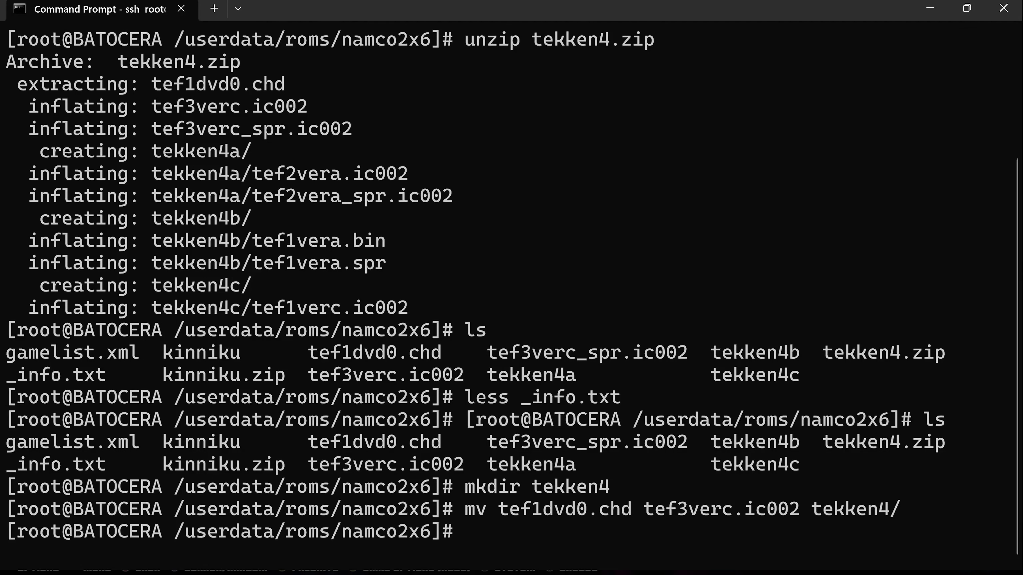
type("ls")
key("Return")
- Delete tekken4a, tekken4c, tekken4b and tef3verc_spr.ic002 with rm -rf
type("rm ")
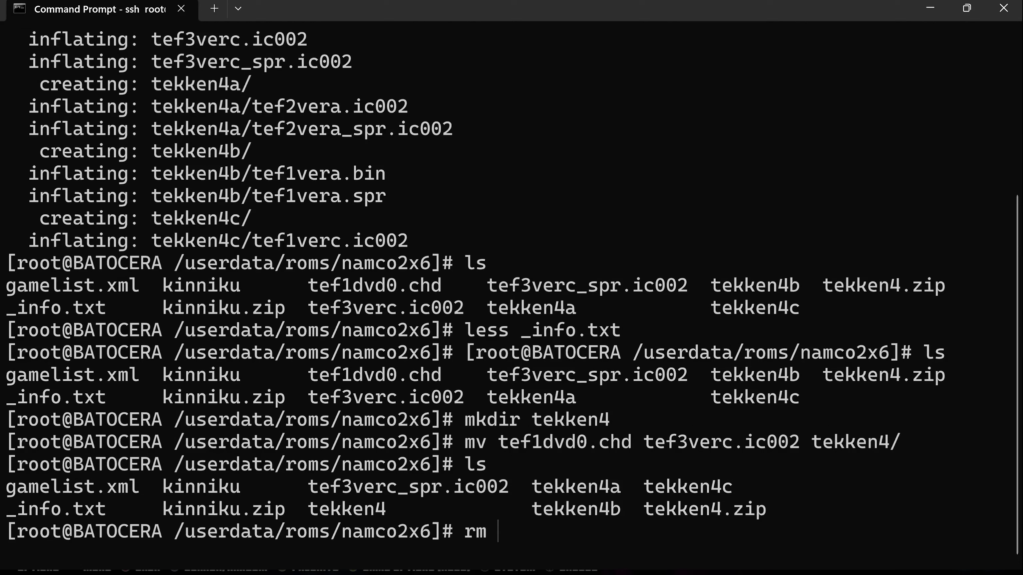
type("-rf tekken")
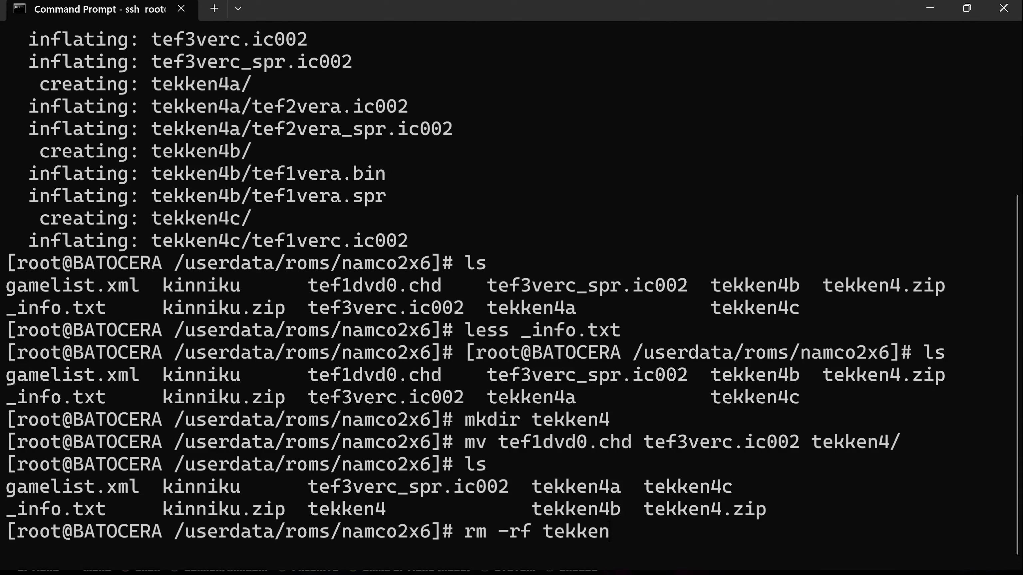
type("4a")
key("Tab")
type("tekken4c tekken")
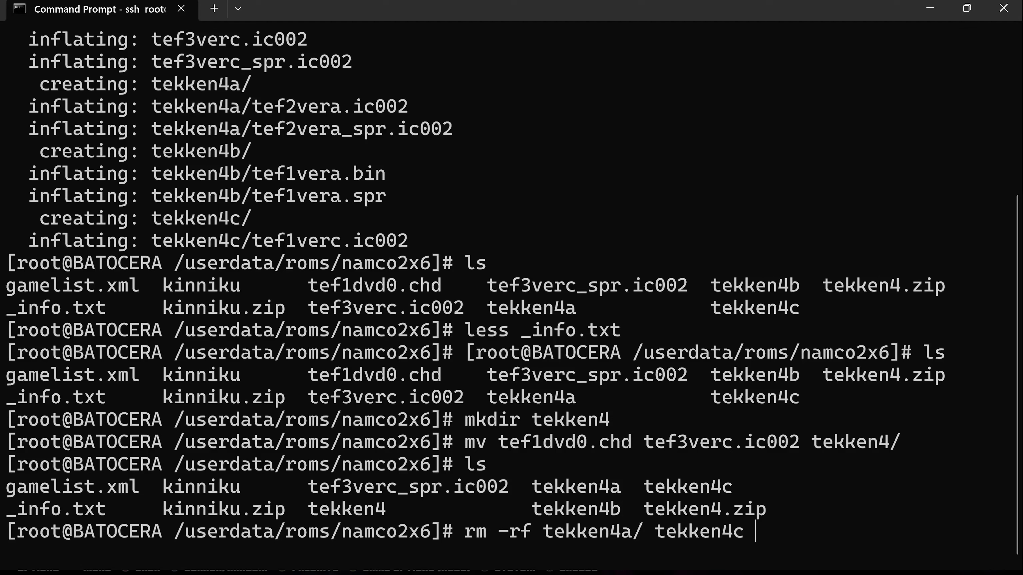
type("4b")
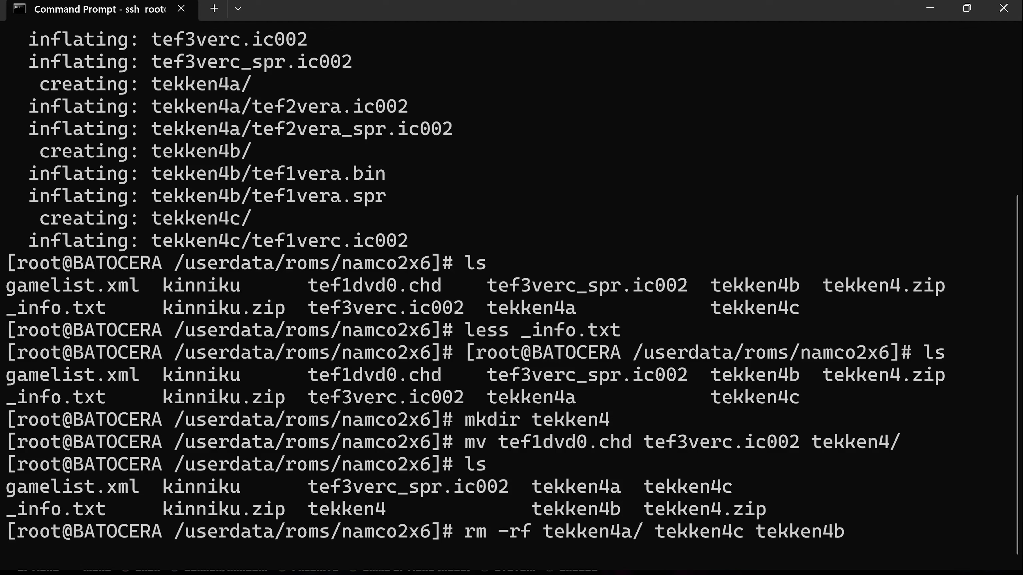
type(" tef3verc")
key("Tab")
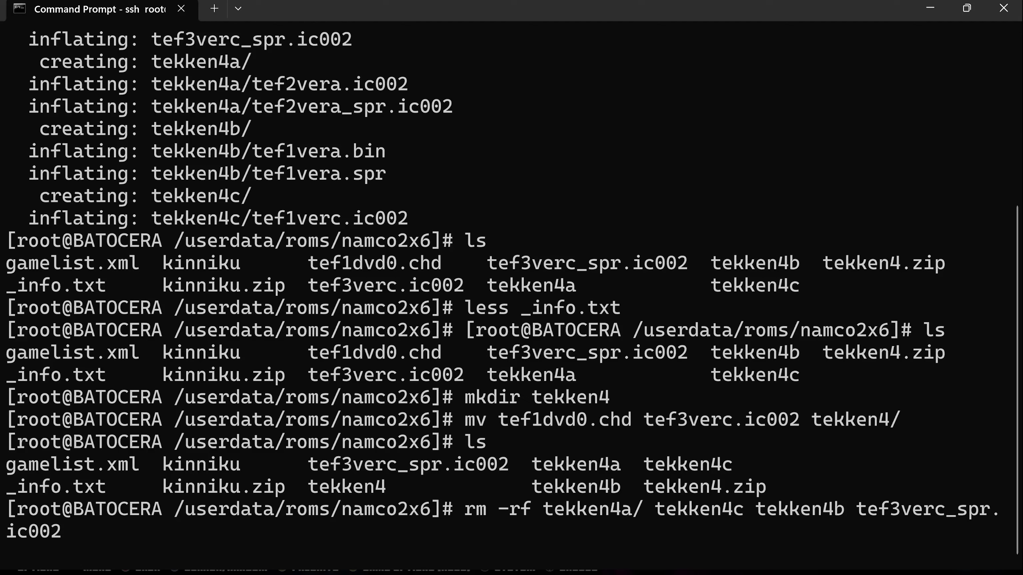
key("Return")
- Check the listings to confirm tekken4 holds only tef1dvd0.chd and tef3verc.ic002, then return to namco2x6
type("ls")
key("Return")
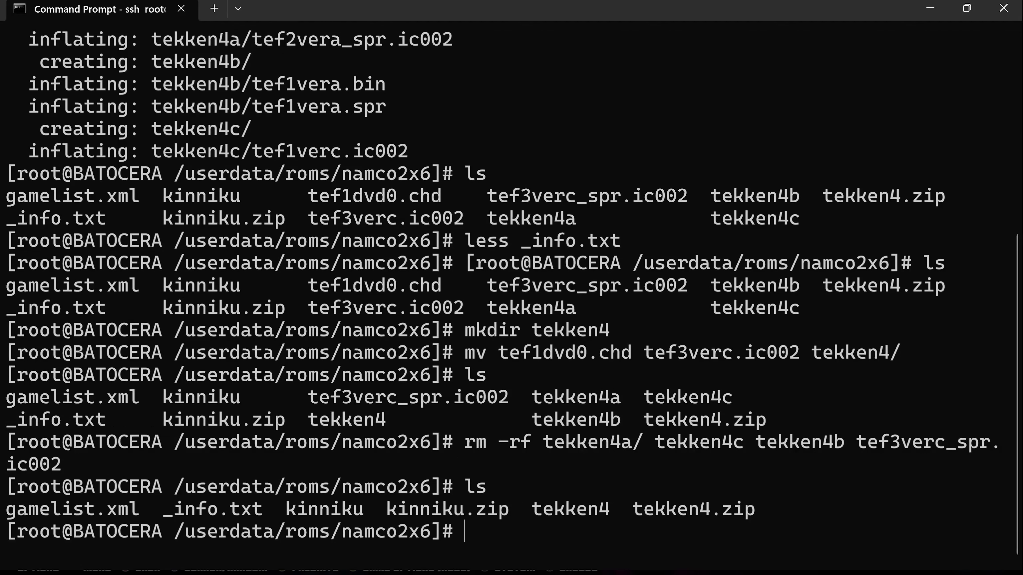
type("ls -ltr")
key("Return")
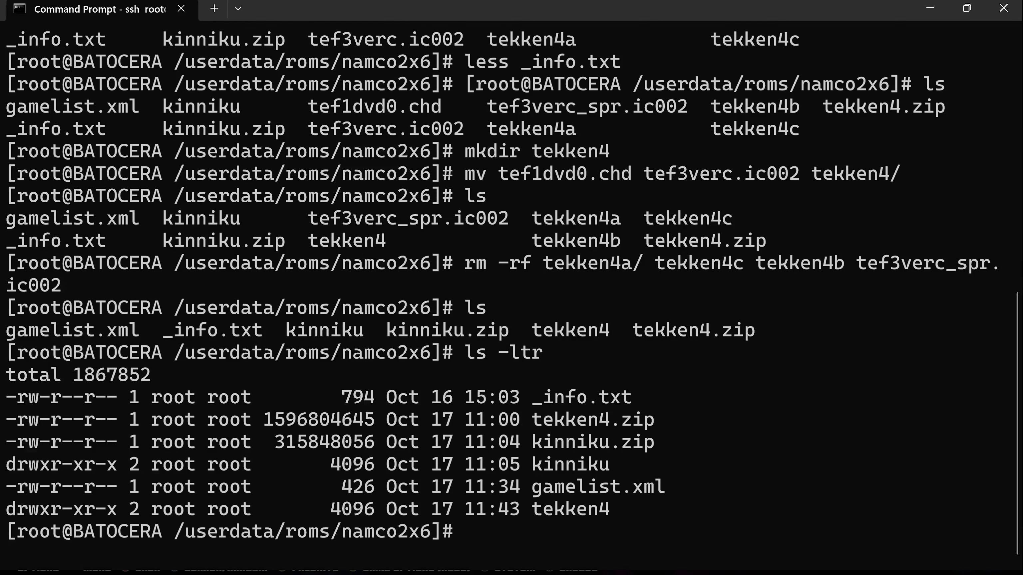
type("cd tekken4")
key("Return")
type("ls")
key("Return")
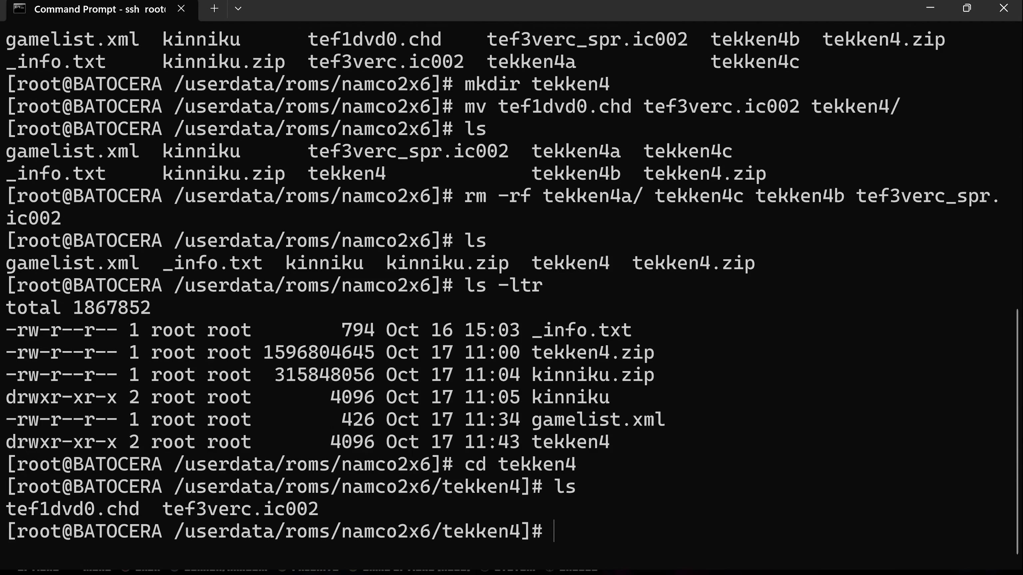
type("cd ..")
key("Return")
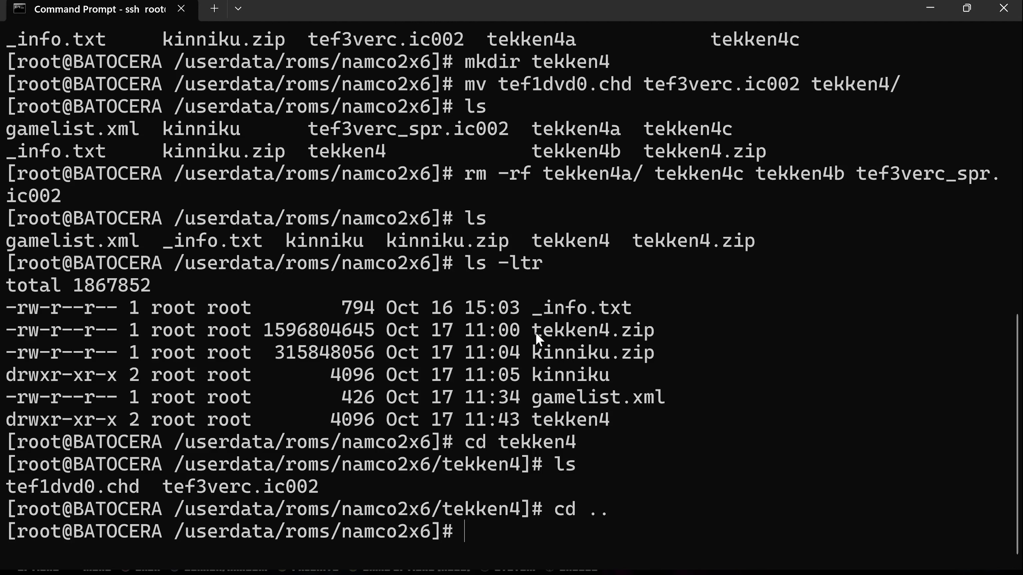
left_click_drag(535, 333, 650, 333)
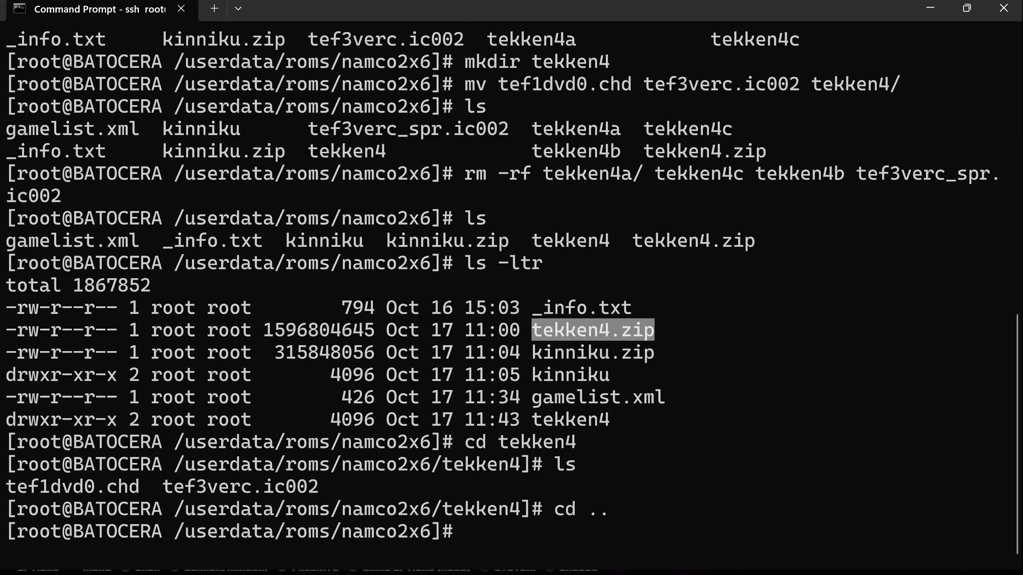
left_click(770, 339)
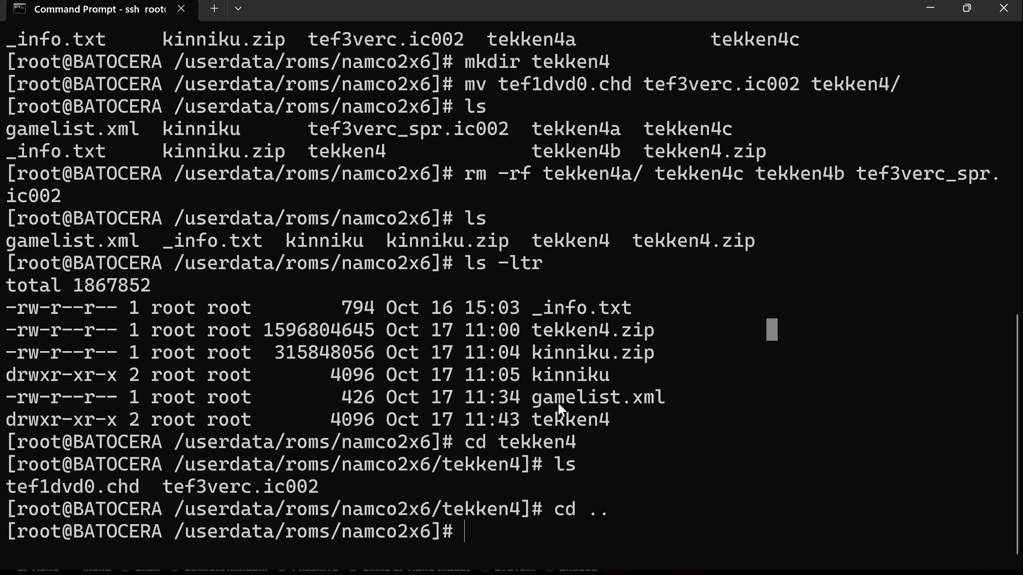
left_click_drag(533, 423, 609, 424)
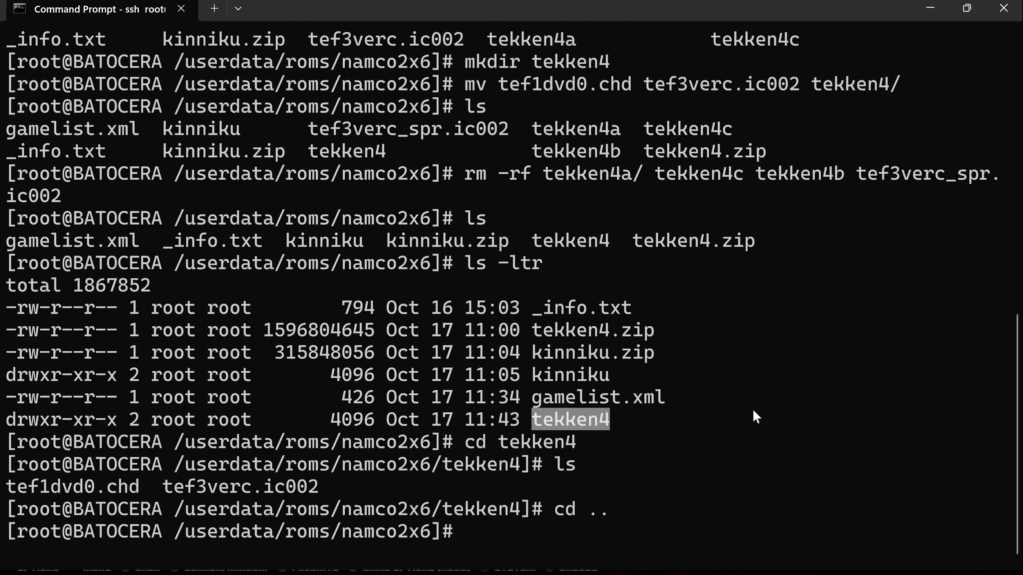
right_click(796, 400)
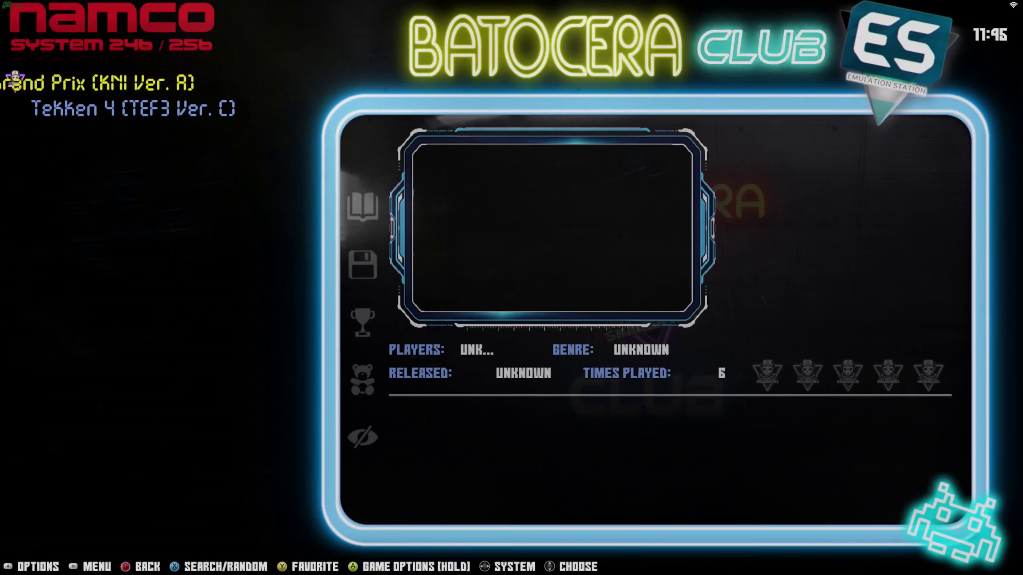
- Open Game Settings from the EmulationStation main menu
key("Return")
key("Down")
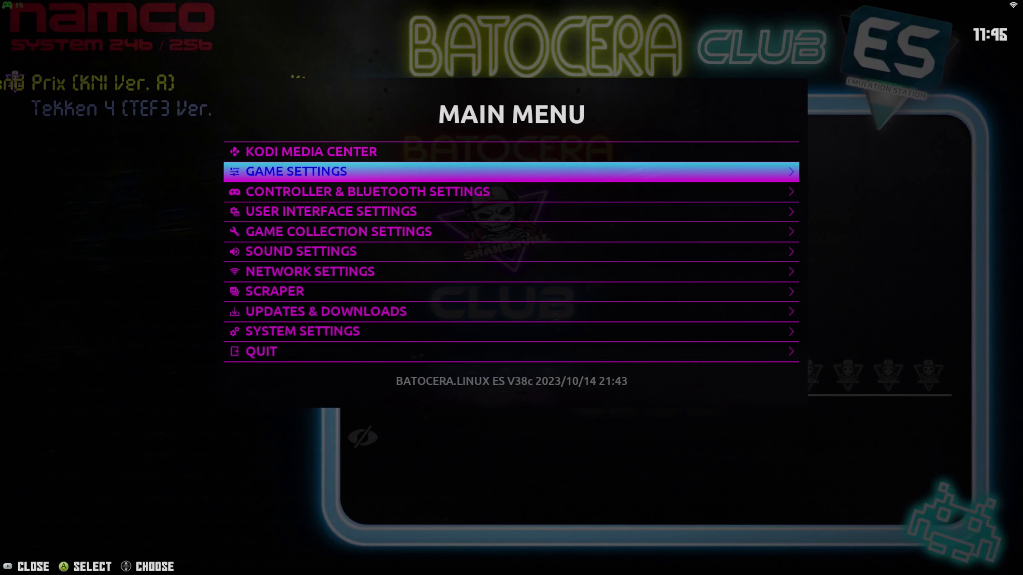
key("Return")
key("Return")
key("Return")
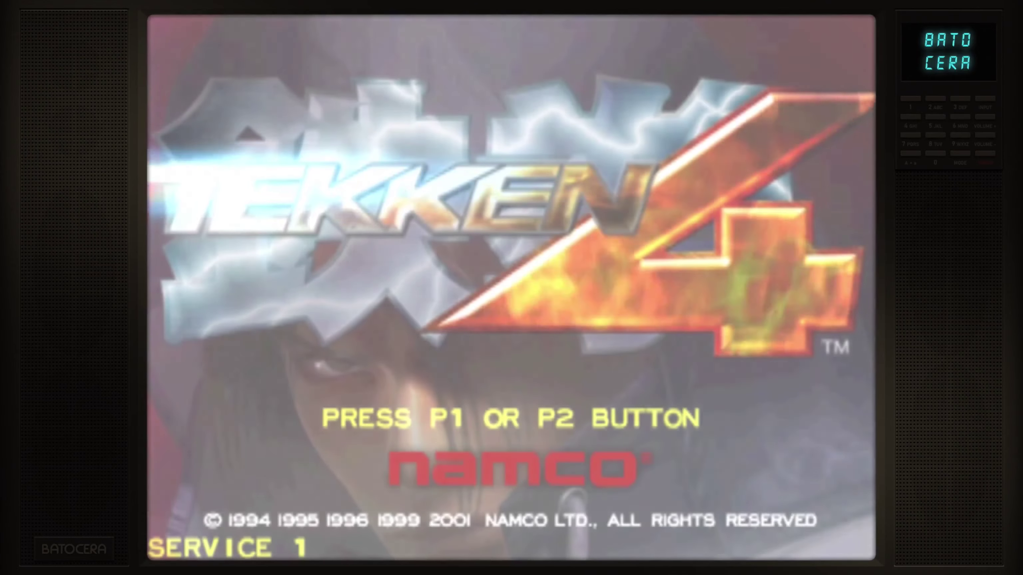
- Insert a credit, start the game, and move the cursor across the fighter roster toward Marduk and Paul
key("5")
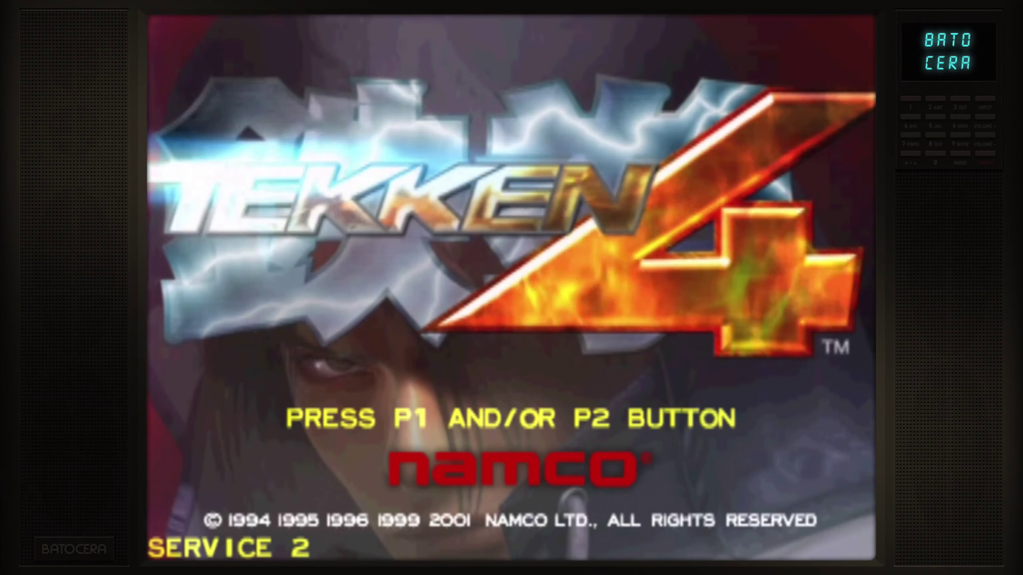
key("1")
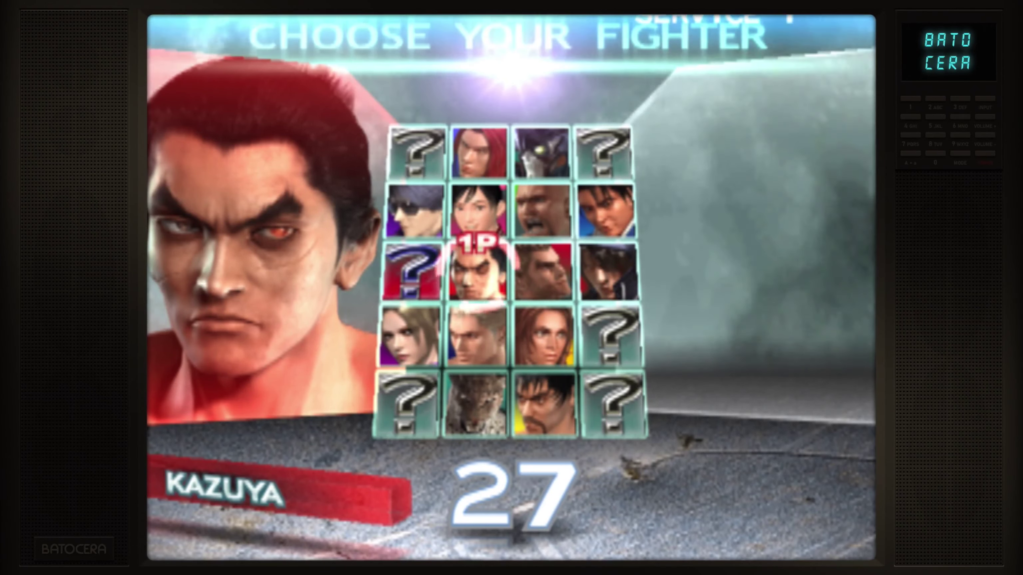
key("Right")
key("Left")
key("Right")
key("Down")
key("Up")
key("Up")
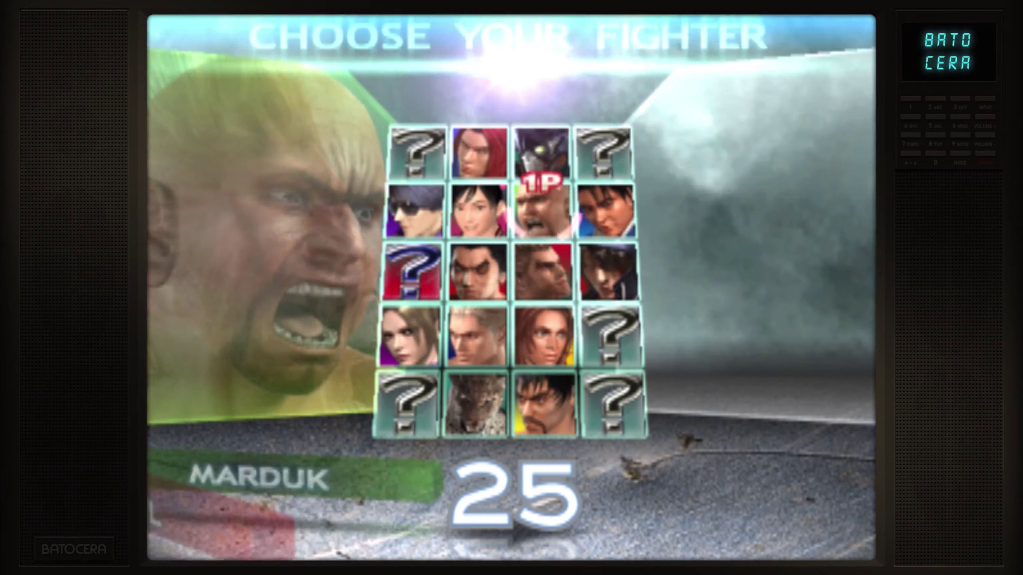
key("Down")
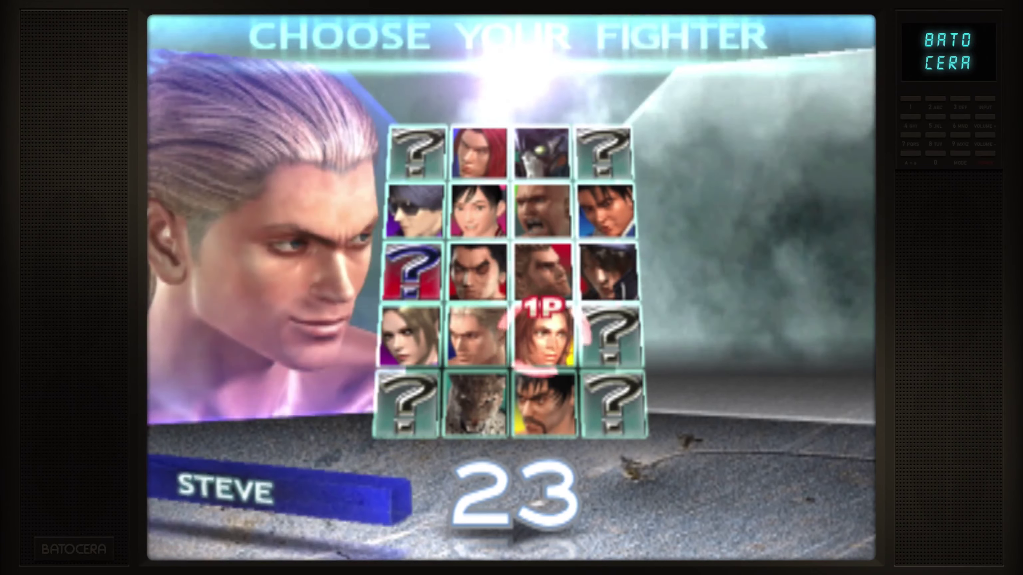